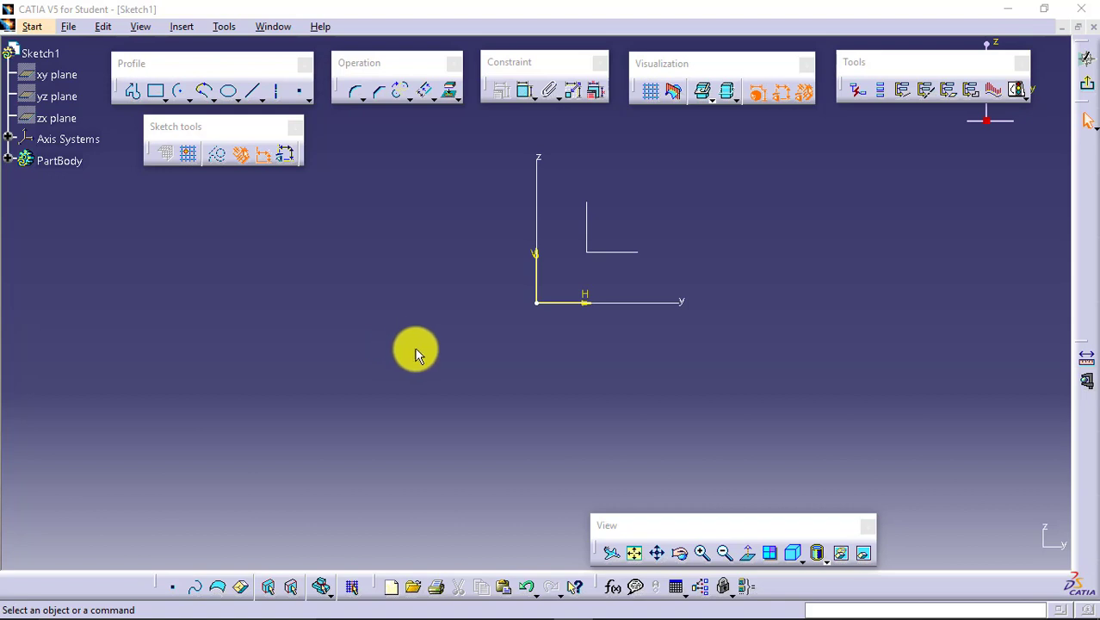
Draw a horizontal rectangle about 17.5 mm tall in the first quadrant of the sketch, clear of both axes
{"action": "left_click", "coordinate": [161, 89]}
{"action": "left_click", "coordinate": [183, 103]}
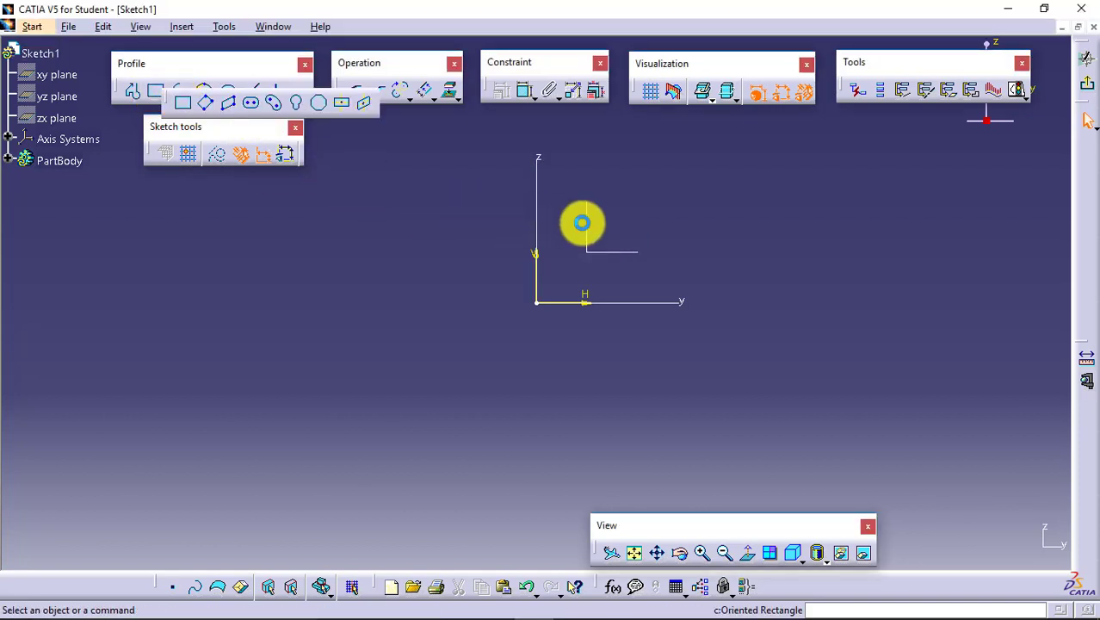
{"action": "left_click", "coordinate": [575, 272]}
{"action": "left_click", "coordinate": [745, 188]}
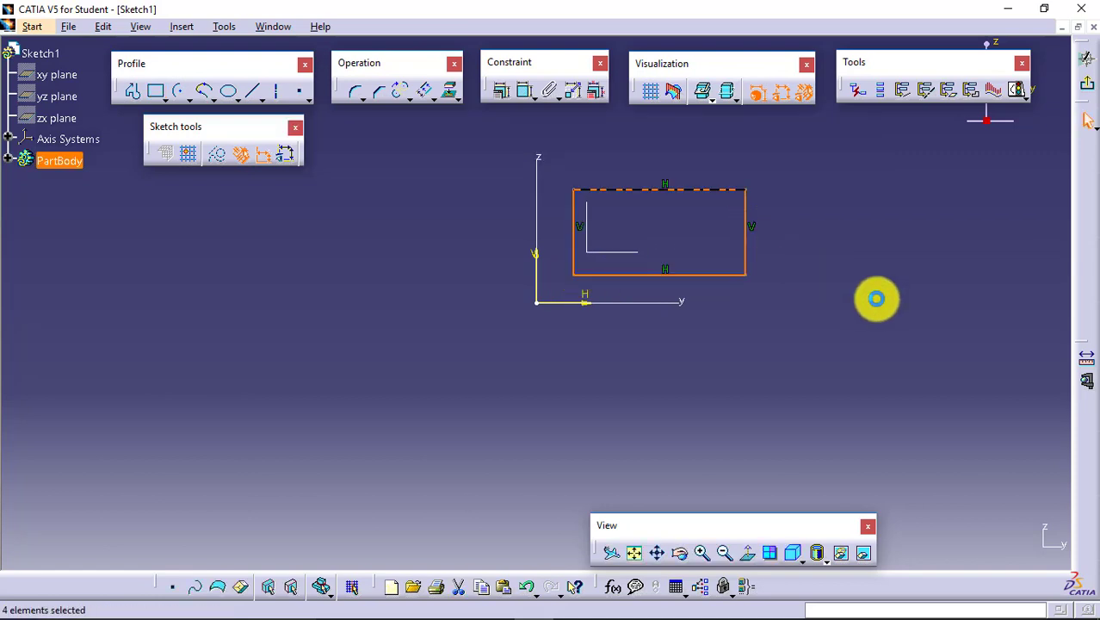
Move the rectangle's edges freely to try out its unconstrained size and position
{"action": "left_click", "coordinate": [657, 553]}
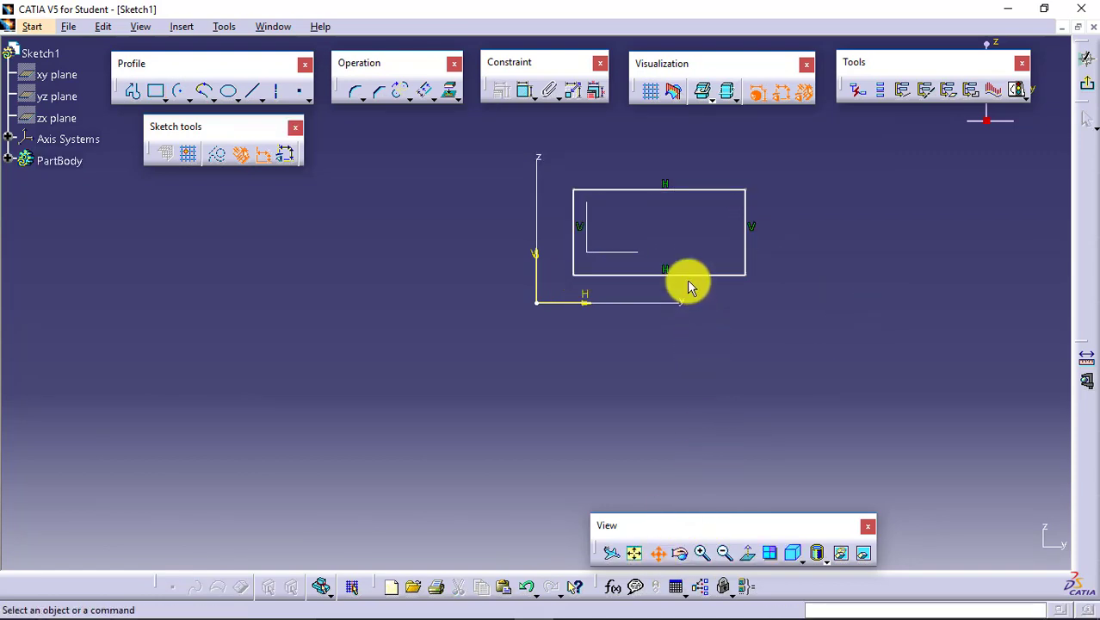
{"action": "mouse_move", "coordinate": [682, 243]}
{"action": "left_mouse_down"}
{"action": "mouse_move", "coordinate": [593, 329]}
{"action": "mouse_move", "coordinate": [513, 373]}
{"action": "left_mouse_up"}
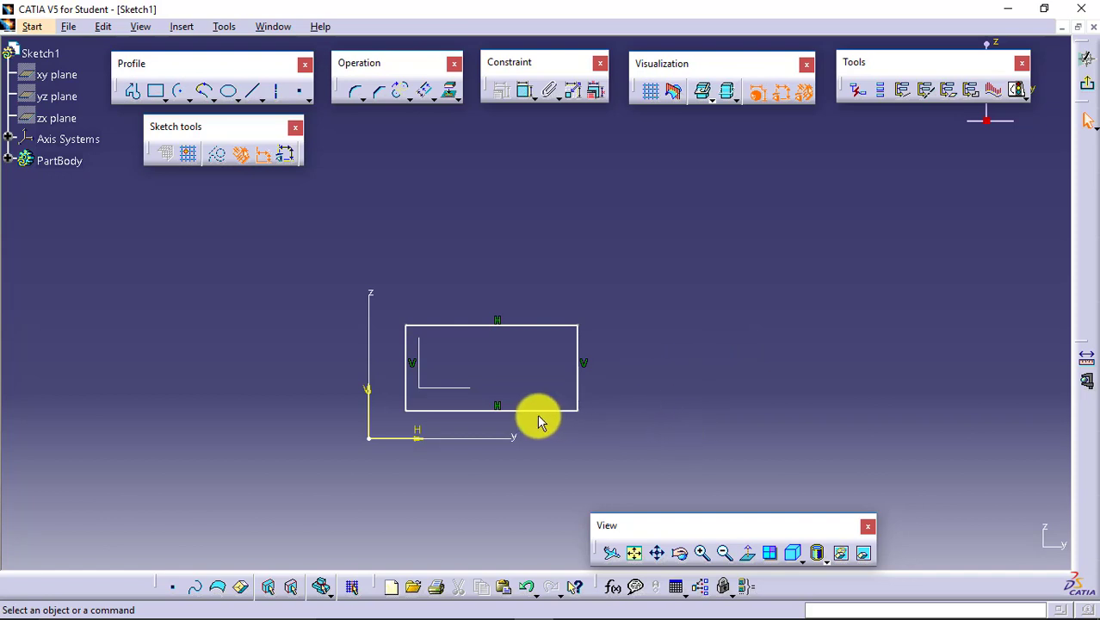
{"action": "left_click_drag", "start_coordinate": [548, 417], "coordinate": [587, 380]}
{"action": "left_click", "coordinate": [691, 392]}
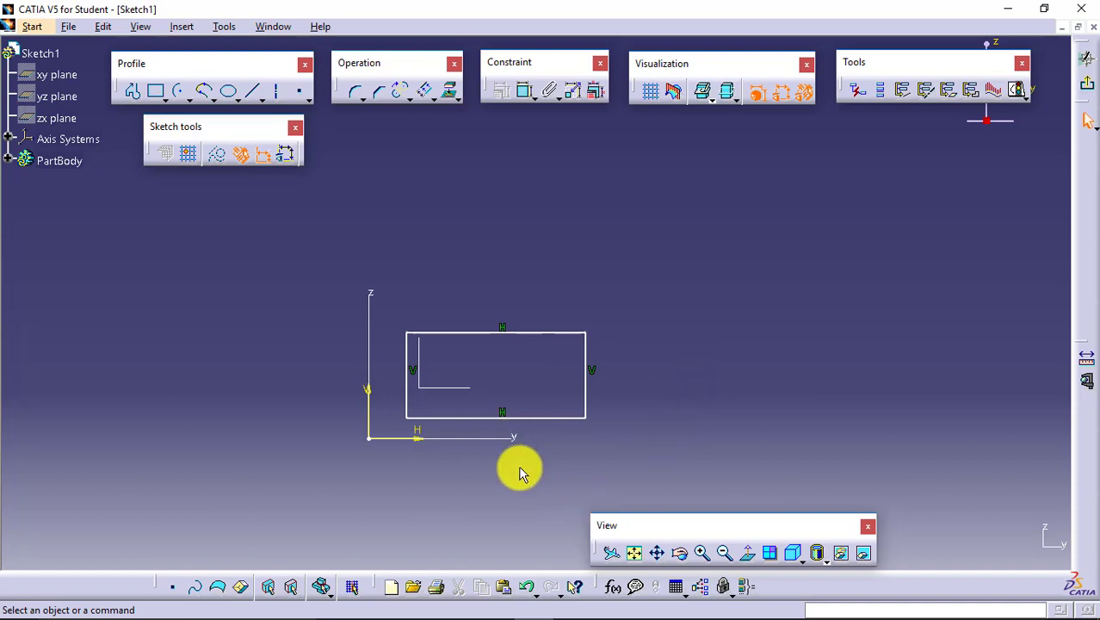
{"action": "left_click", "coordinate": [408, 420]}
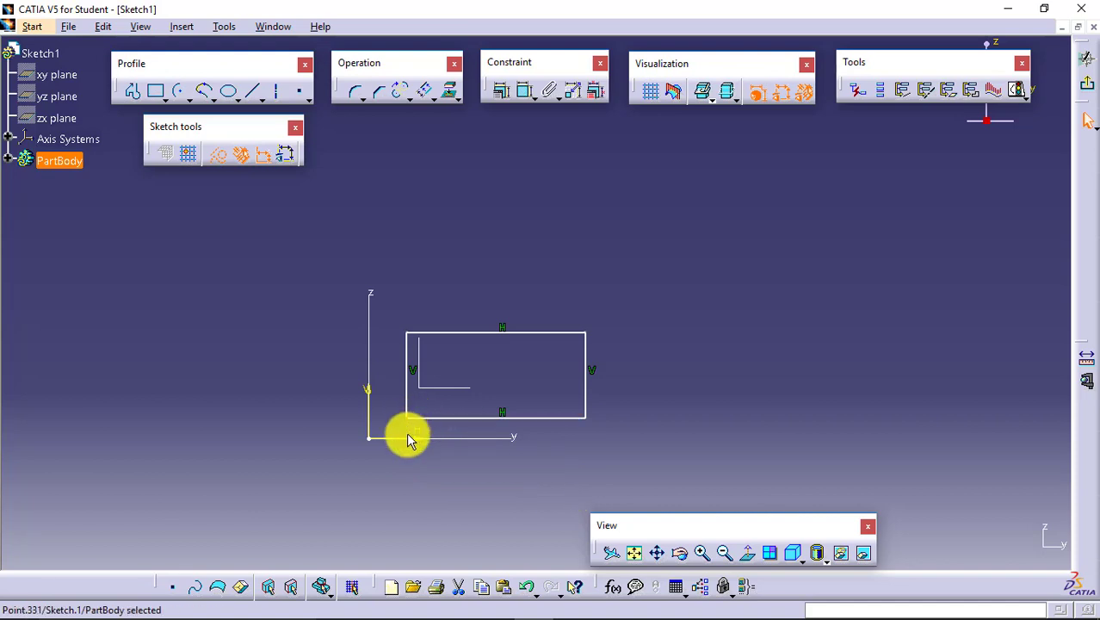
{"action": "left_click", "coordinate": [475, 481]}
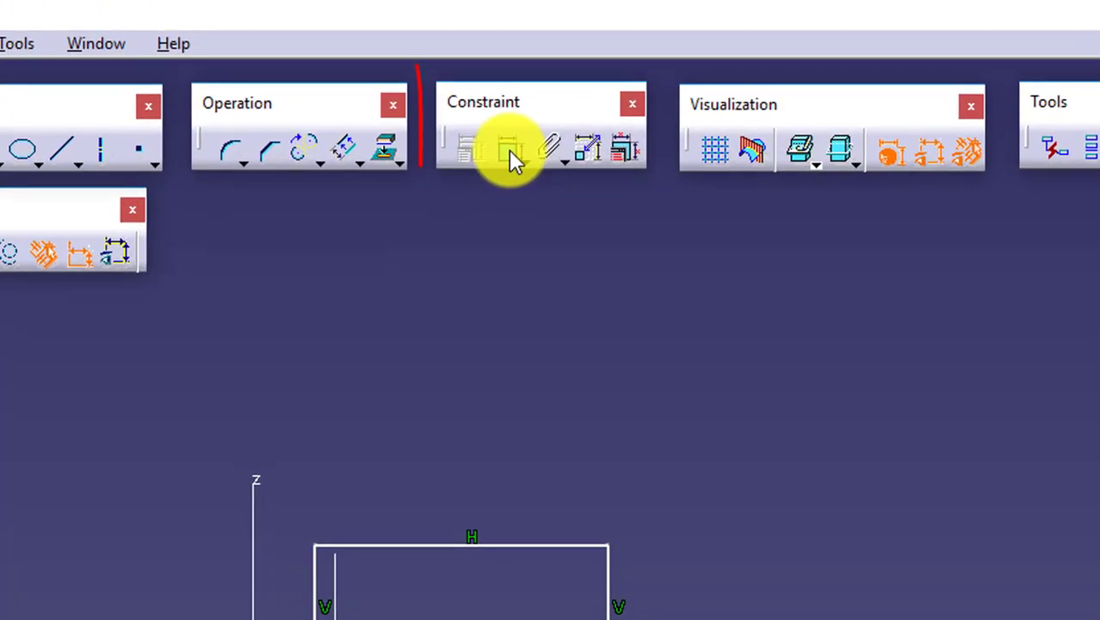
Add dimensional constraints for the rectangle's height along its right edge and its width above its top edge
{"action": "left_click", "coordinate": [509, 151]}
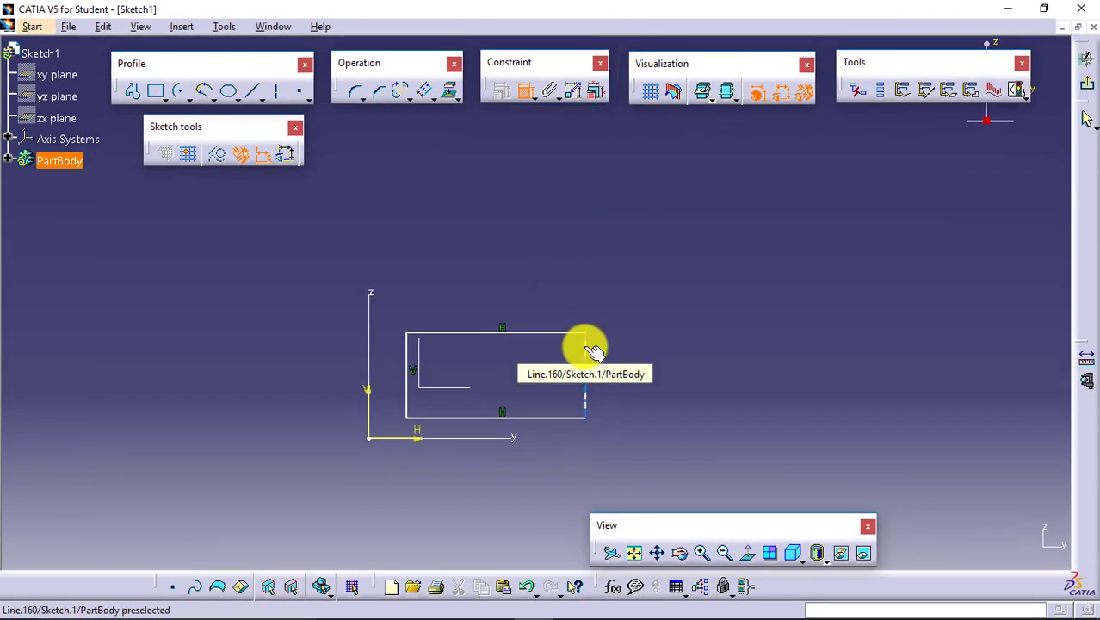
{"action": "left_click", "coordinate": [592, 351]}
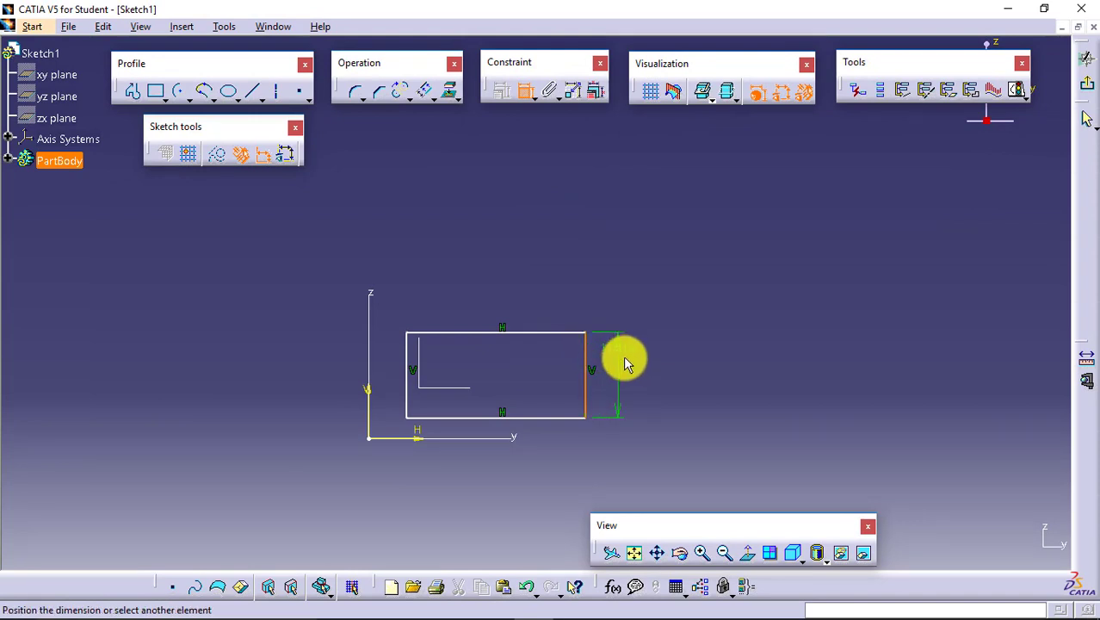
{"action": "left_click", "coordinate": [624, 356]}
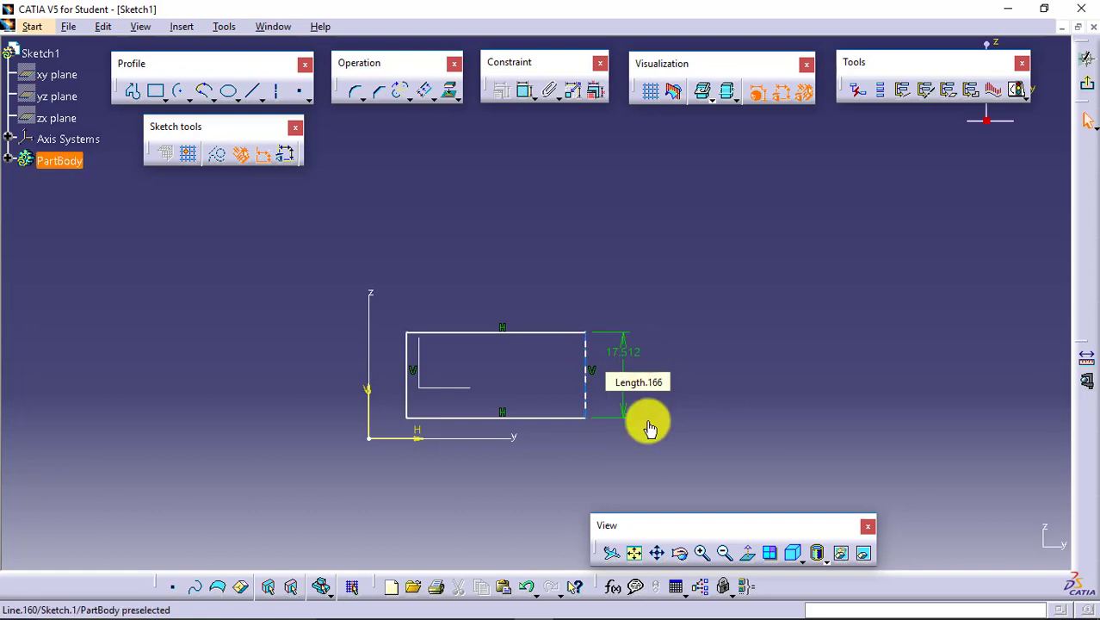
{"action": "left_click", "coordinate": [525, 89]}
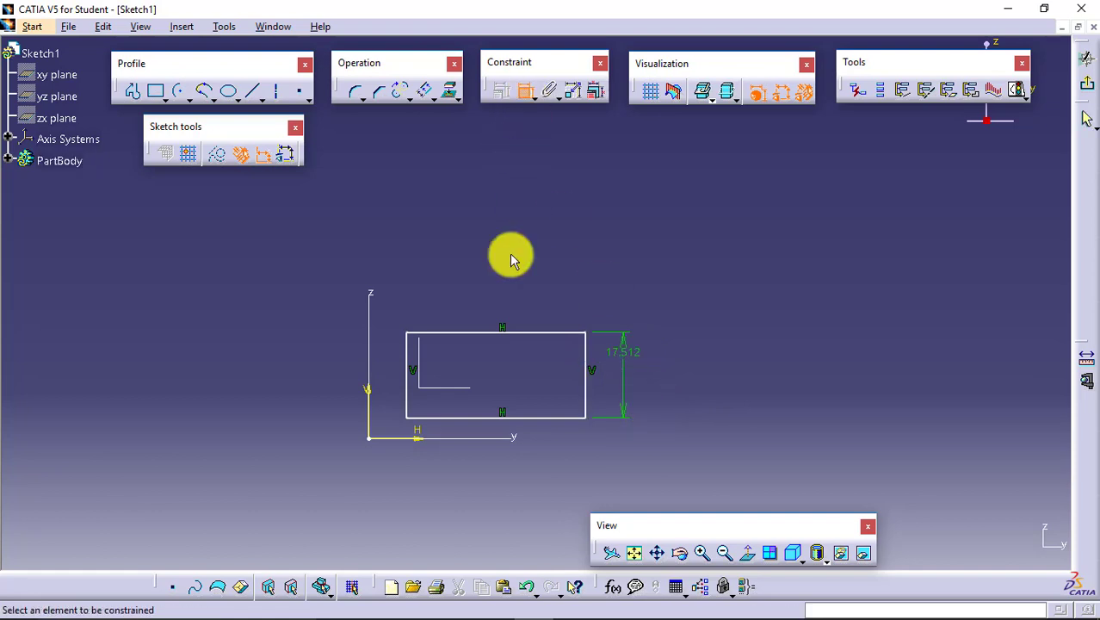
{"action": "left_click", "coordinate": [518, 332]}
{"action": "left_click", "coordinate": [503, 301]}
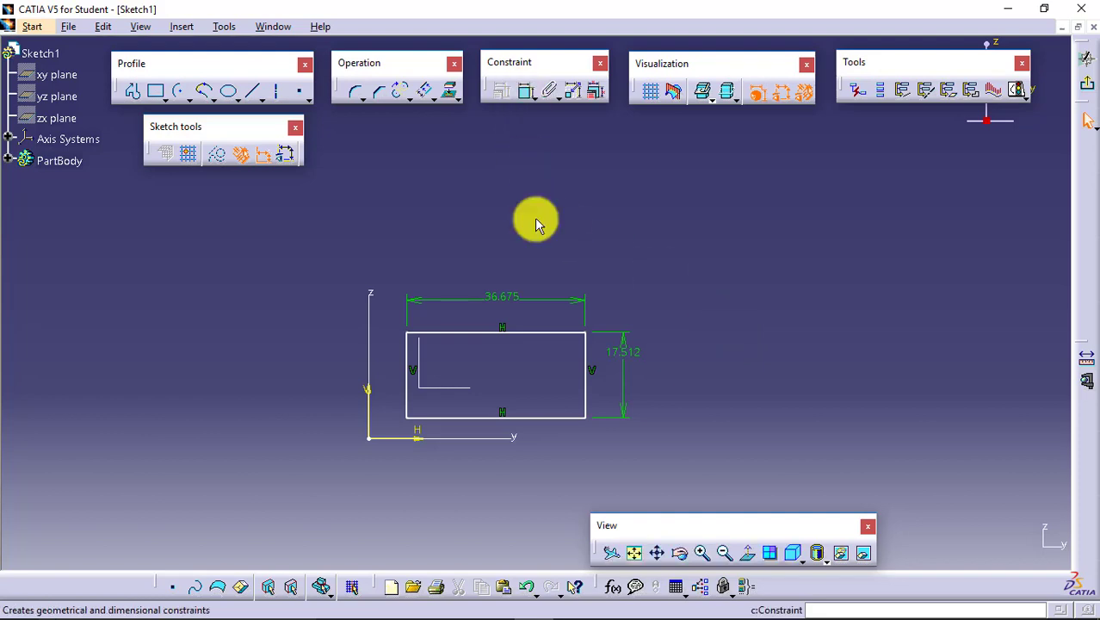
Set the rectangle's width to 50 mm and its height to 20 mm
{"action": "double_click", "coordinate": [504, 293]}
{"action": "type", "text": "50"}
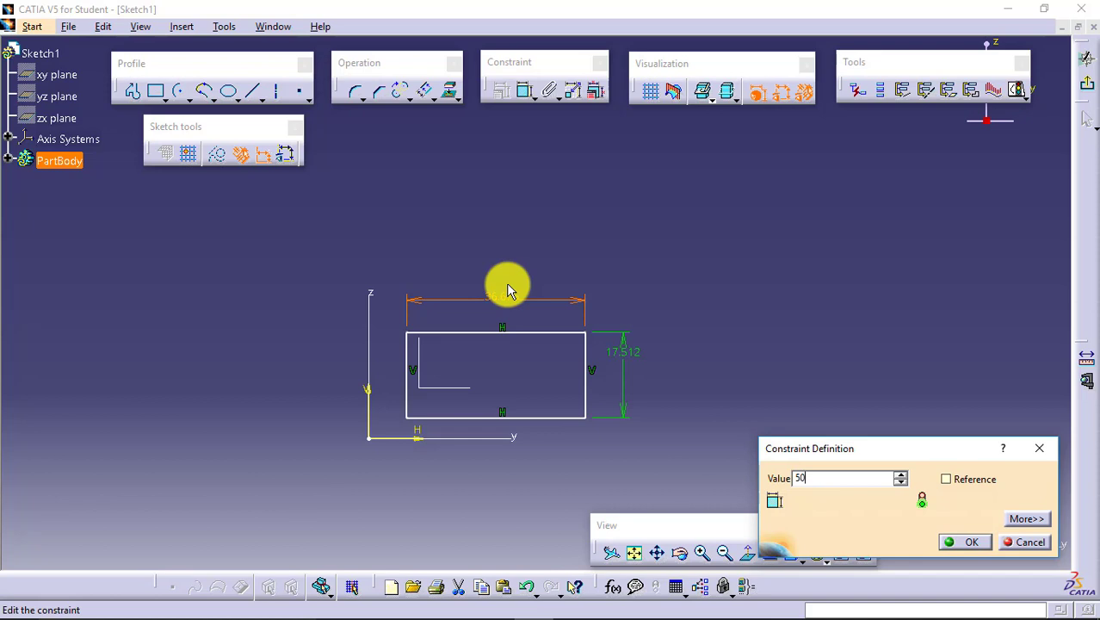
{"action": "key", "text": "Return"}
{"action": "left_click", "coordinate": [626, 357]}
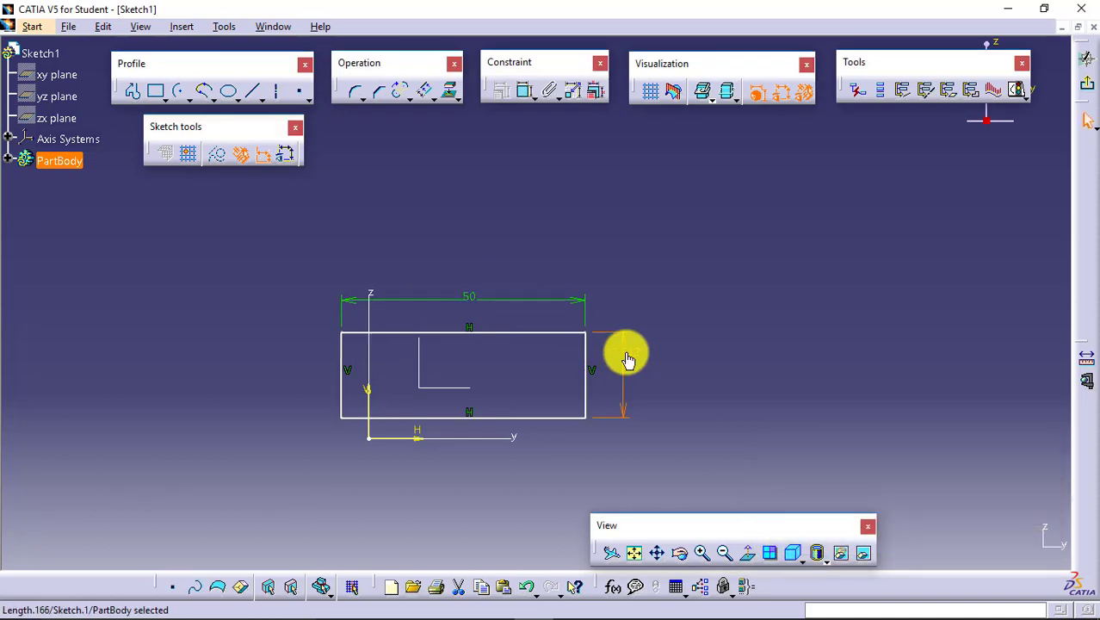
{"action": "double_click", "coordinate": [646, 347]}
{"action": "type", "text": "20"}
{"action": "key", "text": "Return"}
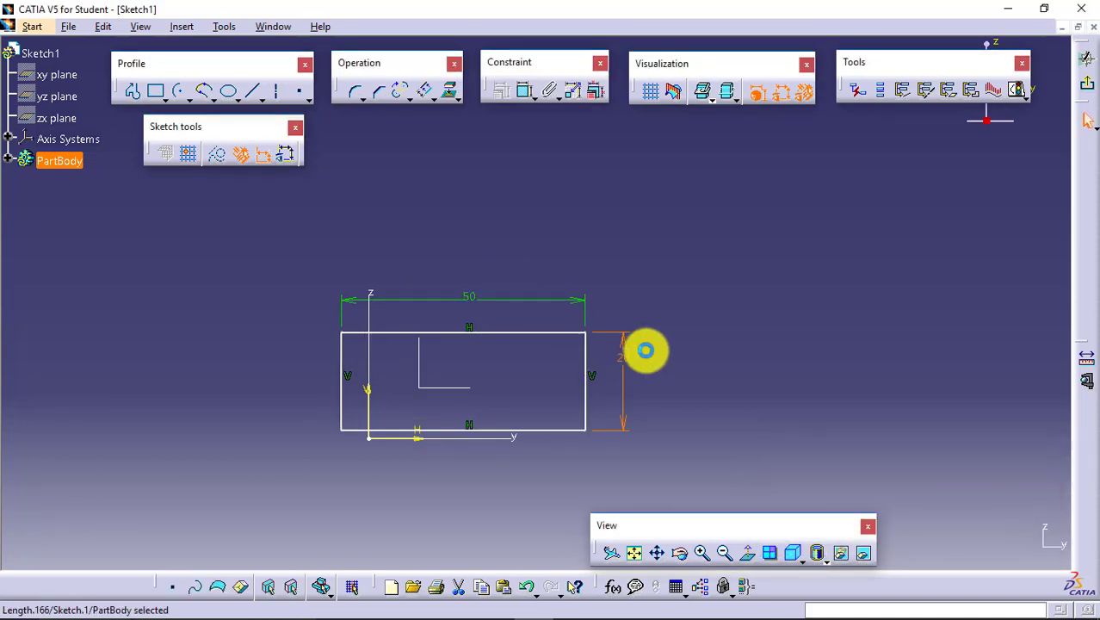
{"action": "left_click", "coordinate": [624, 272]}
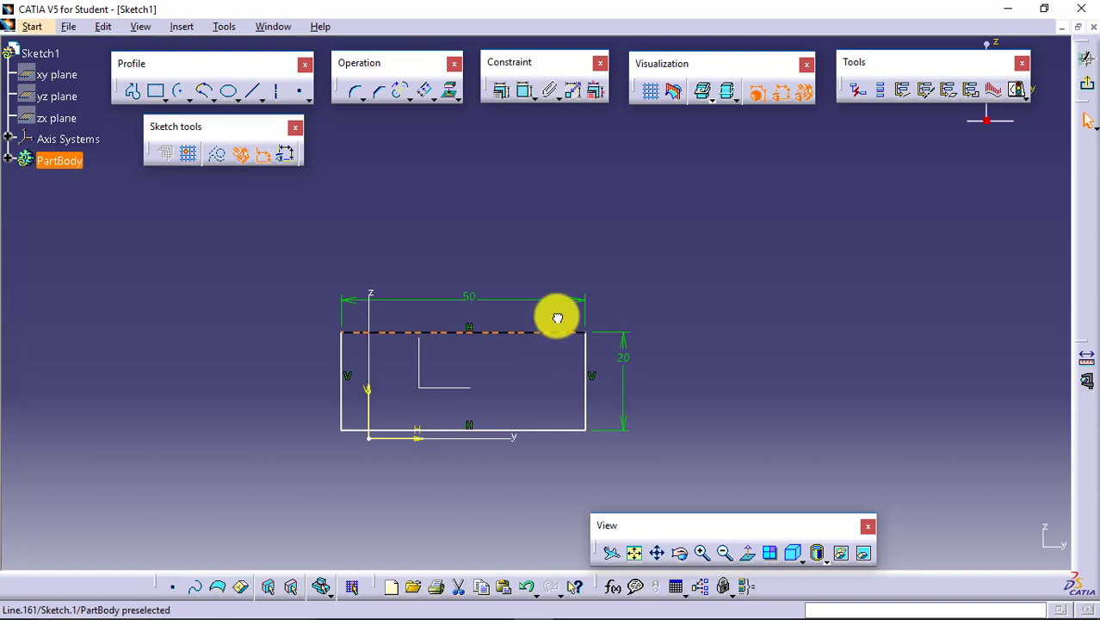
Move the rectangle clear of the vertical axis and constrain its left edge 10 mm from that axis
{"action": "left_click_drag", "start_coordinate": [560, 317], "coordinate": [656, 315]}
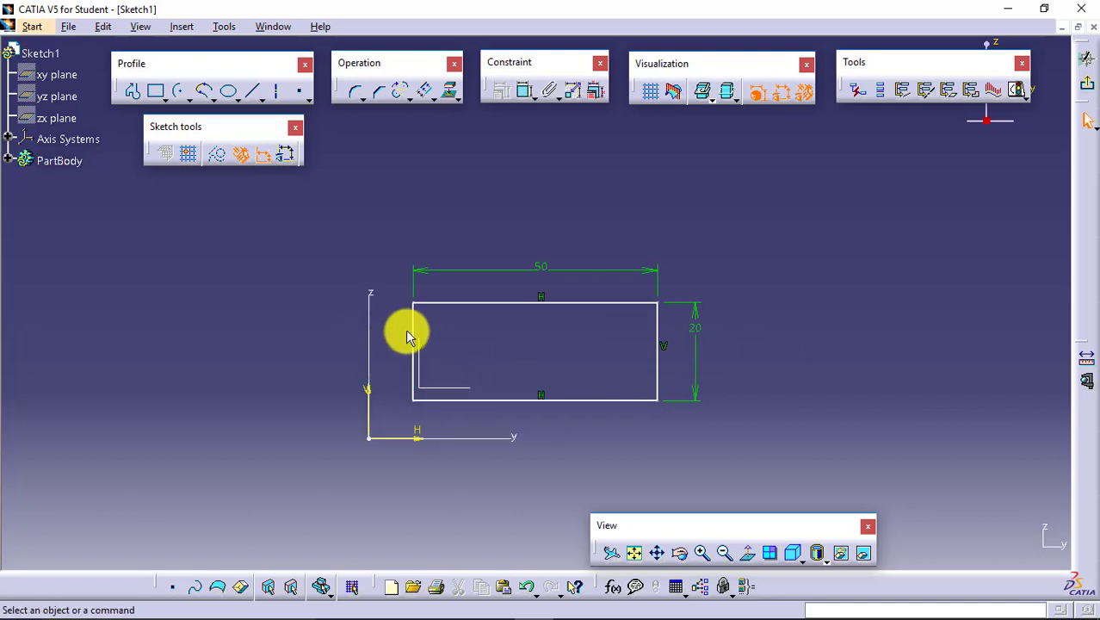
{"action": "left_click", "coordinate": [524, 91]}
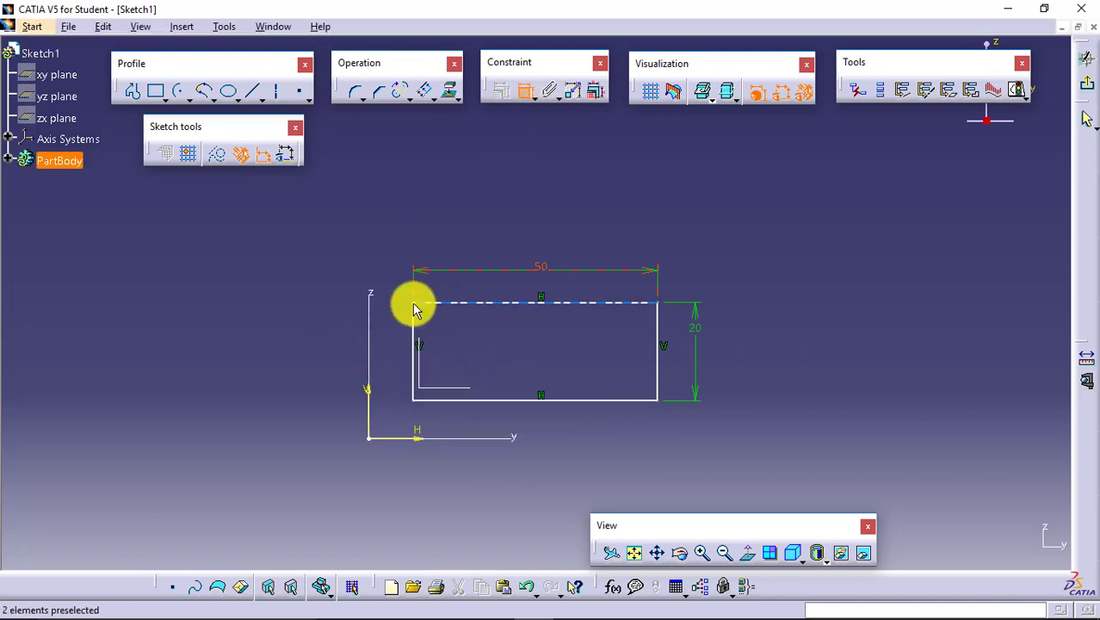
{"action": "left_click", "coordinate": [414, 333]}
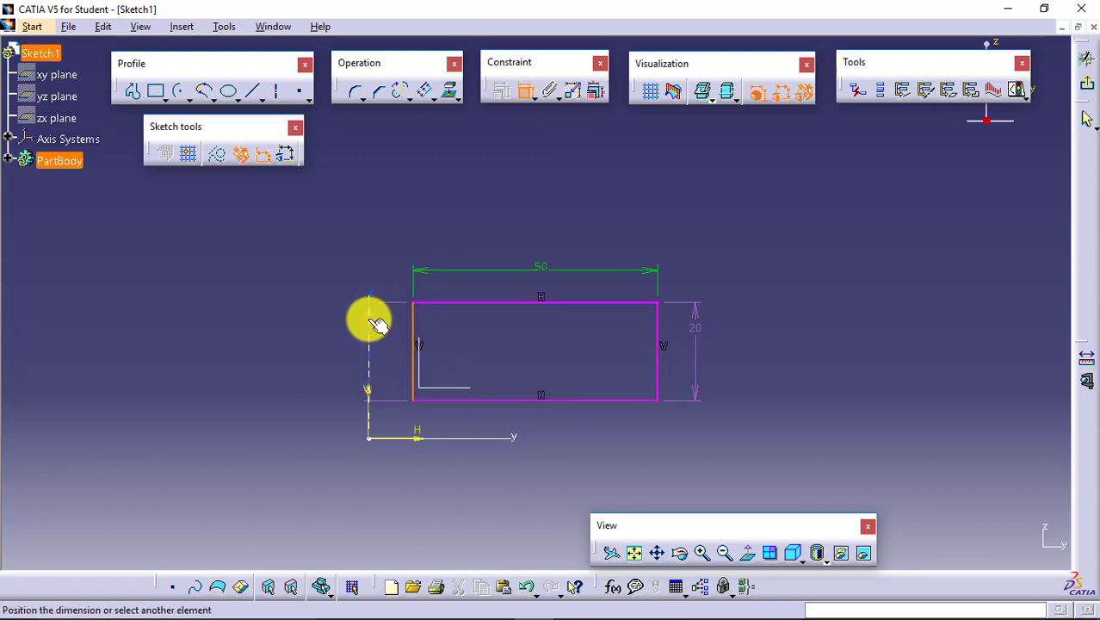
{"action": "left_click", "coordinate": [376, 320]}
{"action": "left_click", "coordinate": [388, 286]}
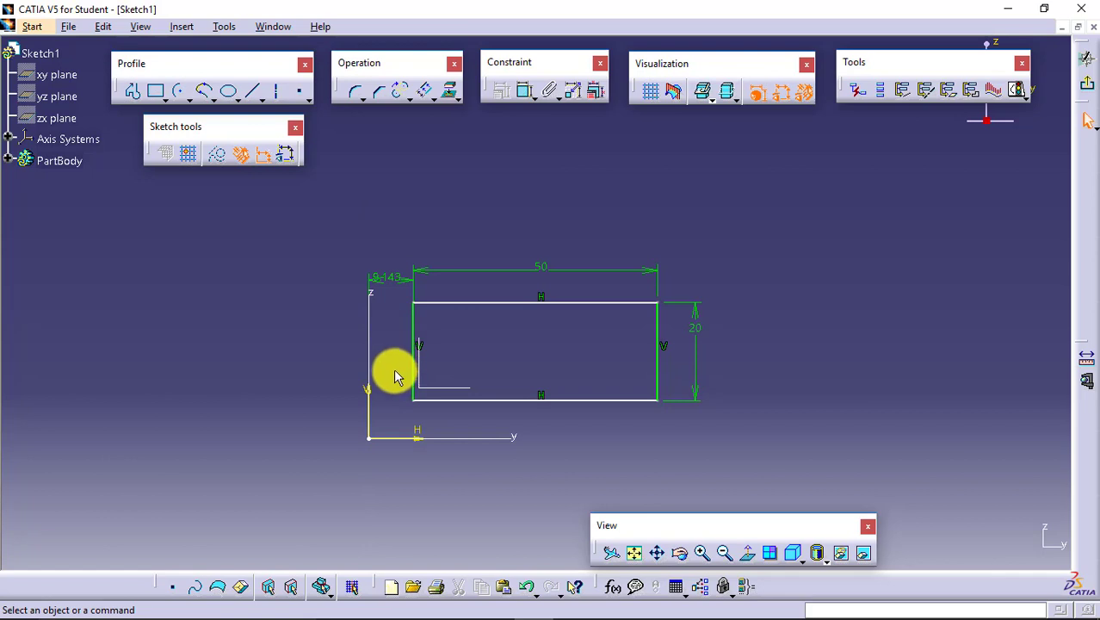
{"action": "double_click", "coordinate": [392, 282]}
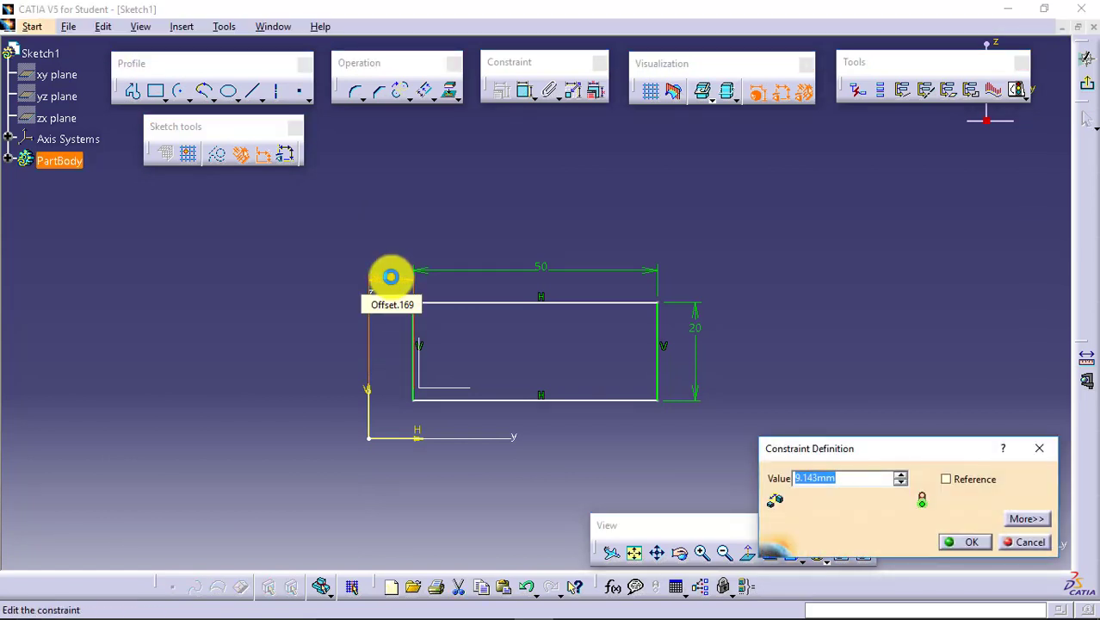
{"action": "type", "text": "10"}
{"action": "key", "text": "Return"}
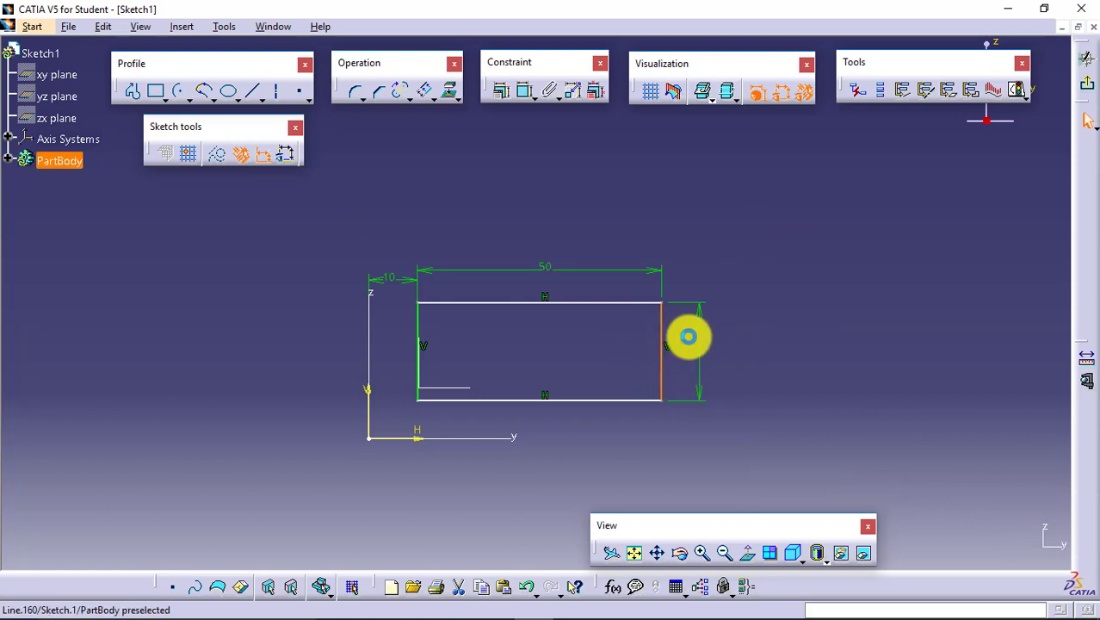
Try to move the rectangle sideways, and shift it upward to test its remaining freedom
{"action": "left_click_drag", "start_coordinate": [689, 335], "coordinate": [734, 331]}
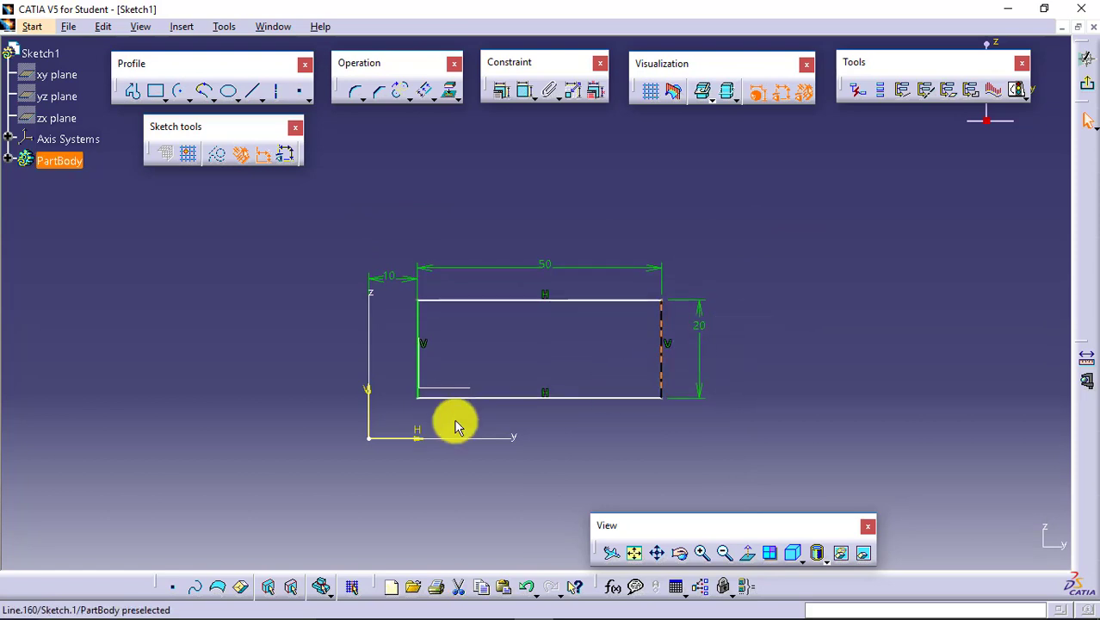
{"action": "left_click", "coordinate": [621, 353]}
{"action": "left_click_drag", "start_coordinate": [609, 300], "coordinate": [629, 269]}
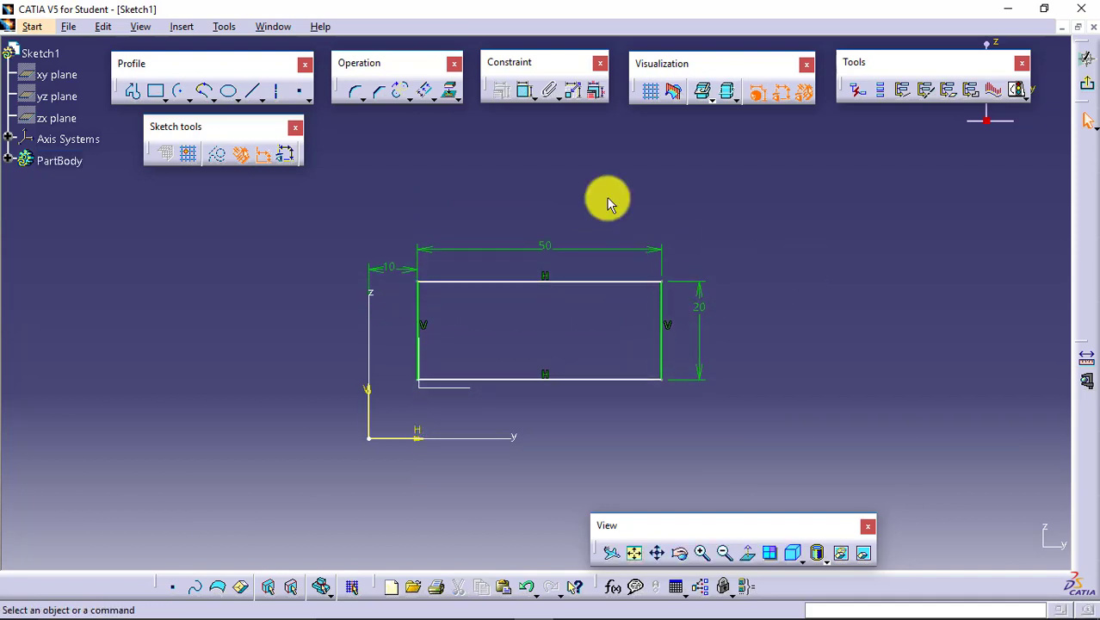
Constrain the rectangle's bottom edge 10 mm above the horizontal axis
{"action": "left_click", "coordinate": [525, 91]}
{"action": "left_click", "coordinate": [491, 379]}
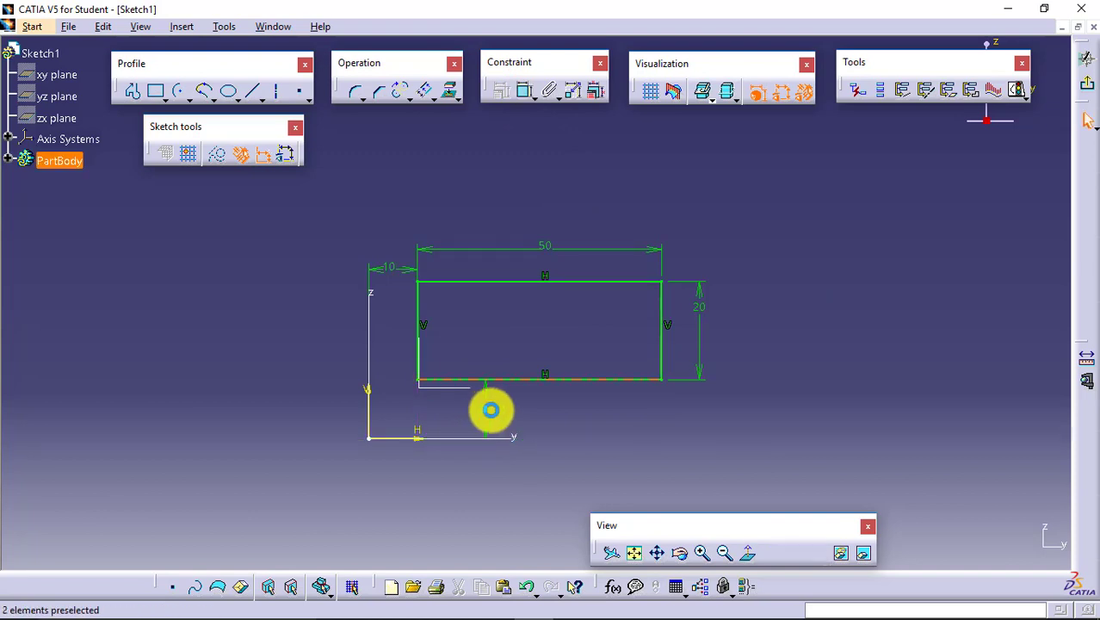
{"action": "left_click", "coordinate": [491, 409]}
{"action": "double_click", "coordinate": [491, 418]}
{"action": "type", "text": "10"}
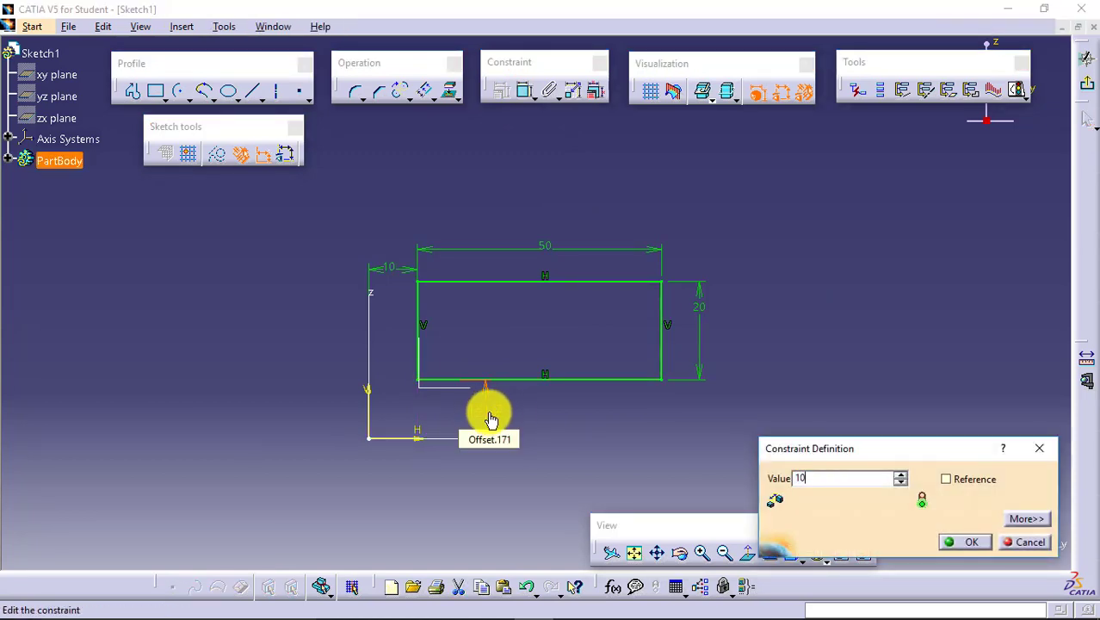
{"action": "key", "text": "Return"}
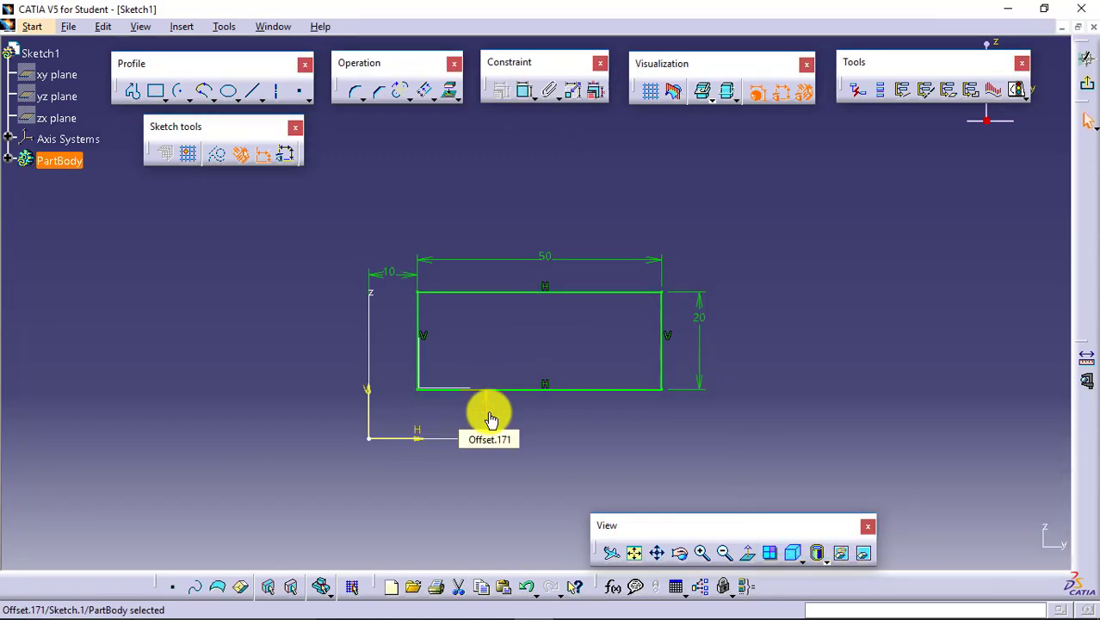
{"action": "left_click", "coordinate": [664, 392]}
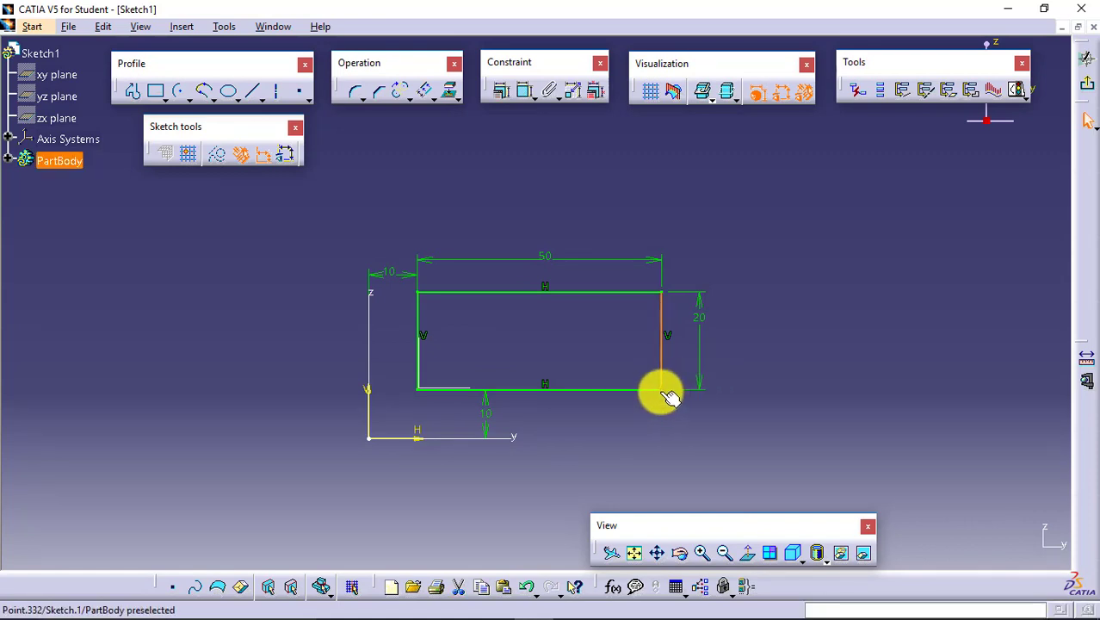
{"action": "left_click", "coordinate": [670, 432]}
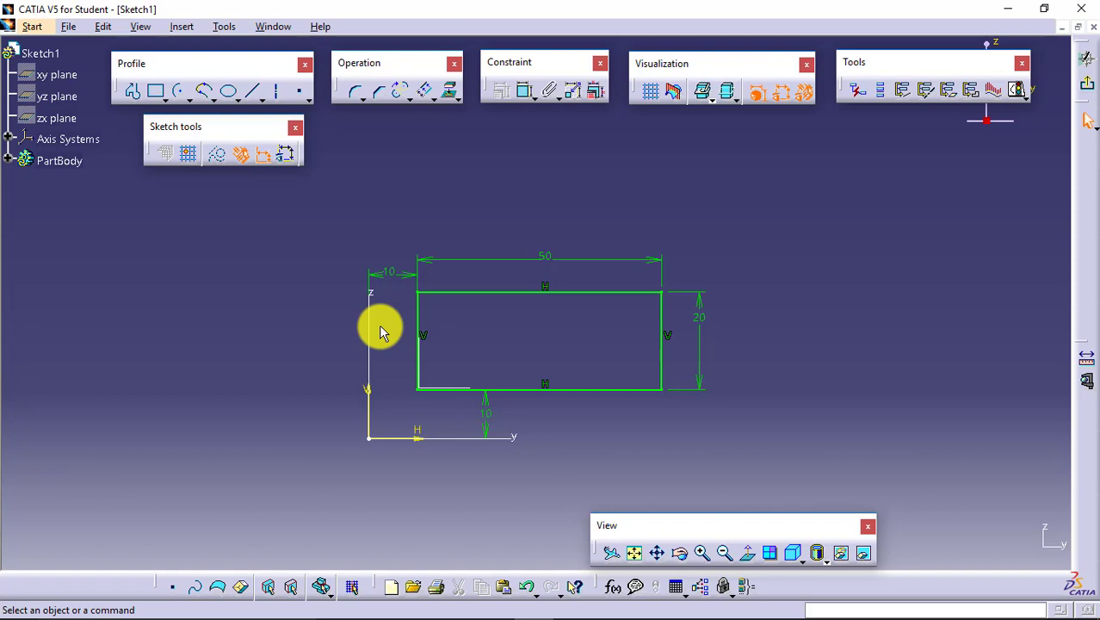
Delete the offset constraint between the rectangle's bottom edge and the horizontal axis
{"action": "left_click", "coordinate": [486, 410]}
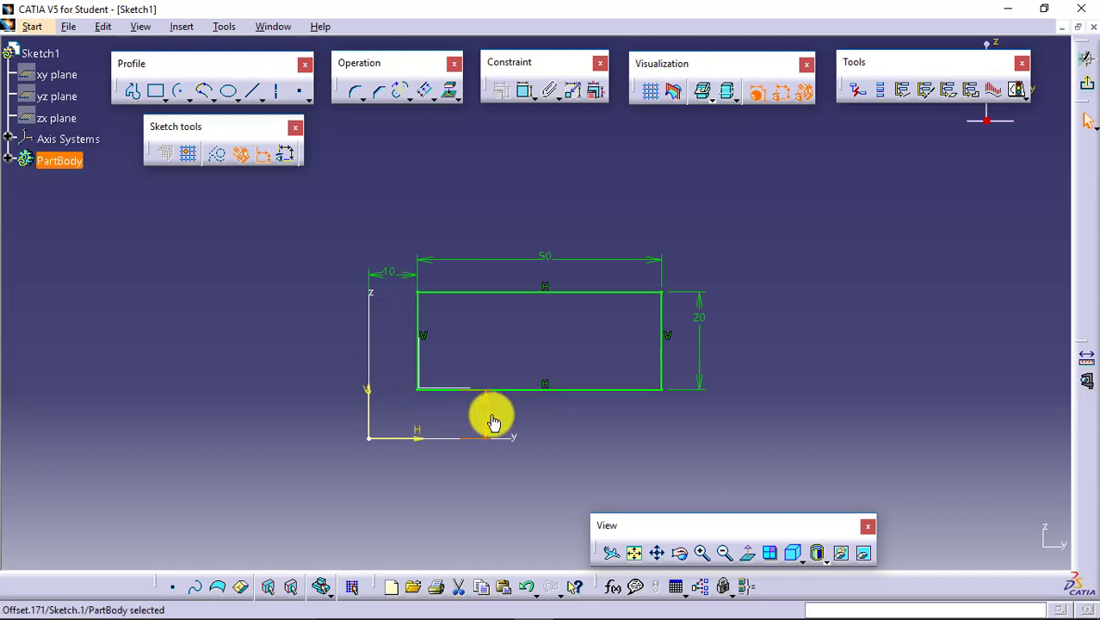
{"action": "key", "text": "Escape"}
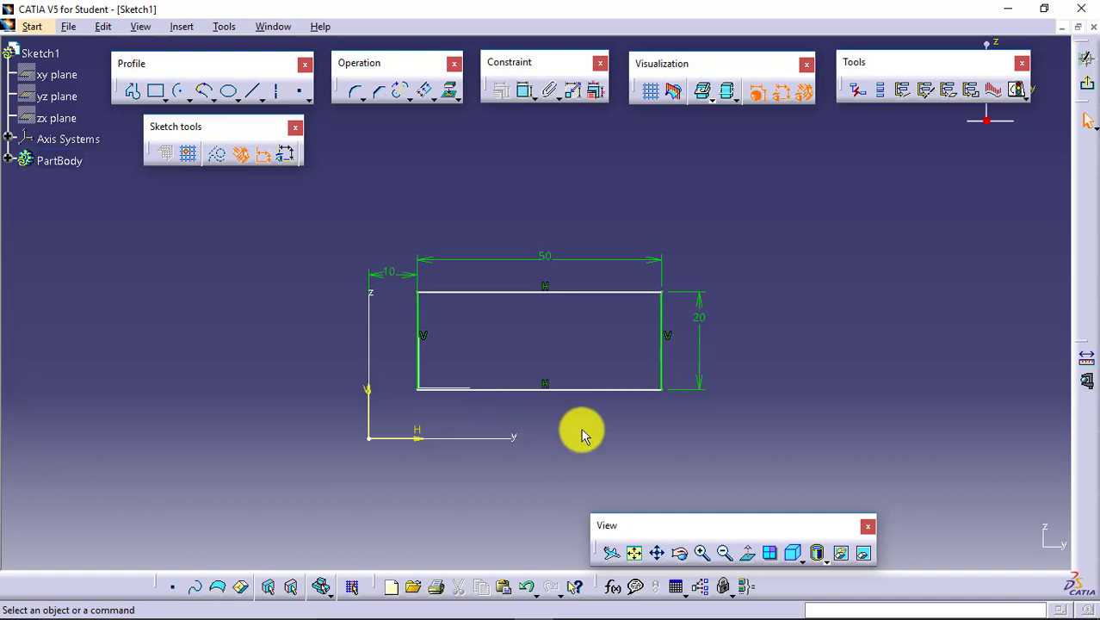
Constrain the rectangle's bottom edge to be coincident with the horizontal axis
{"action": "left_click", "coordinate": [539, 391]}
{"action": "key", "text": "Escape"}
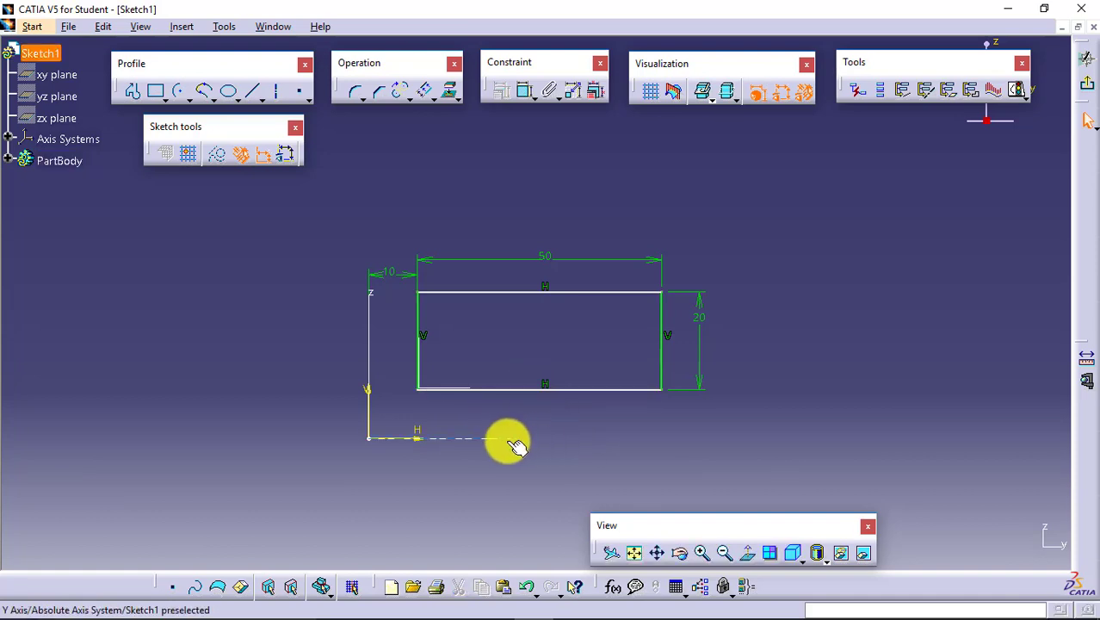
{"action": "left_click", "coordinate": [498, 440]}
{"action": "key", "text": "Escape"}
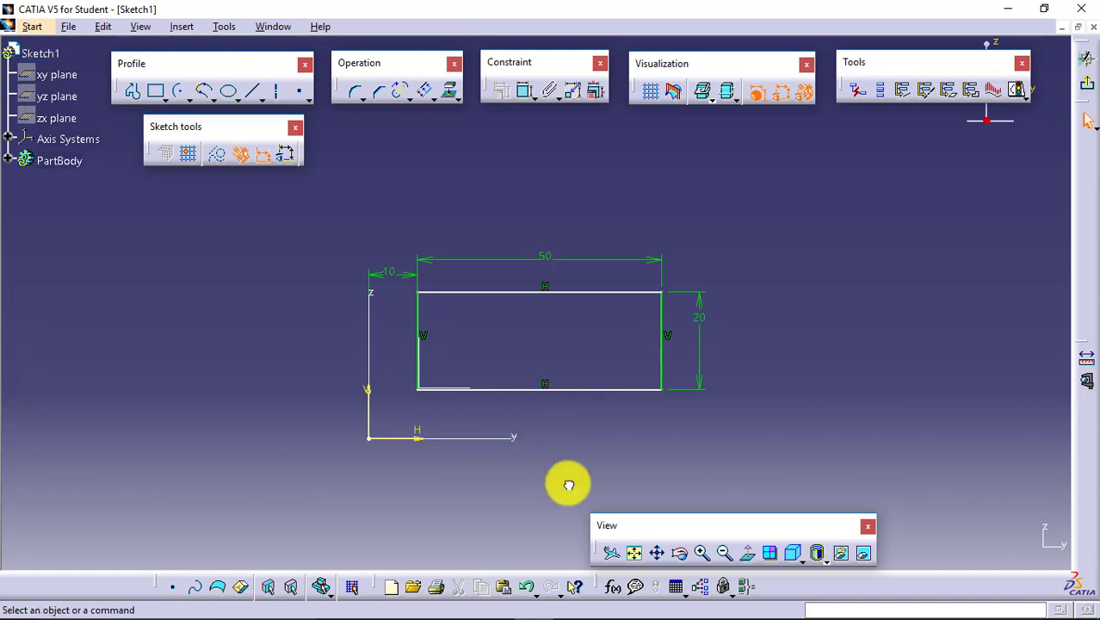
{"action": "left_click", "coordinate": [526, 93]}
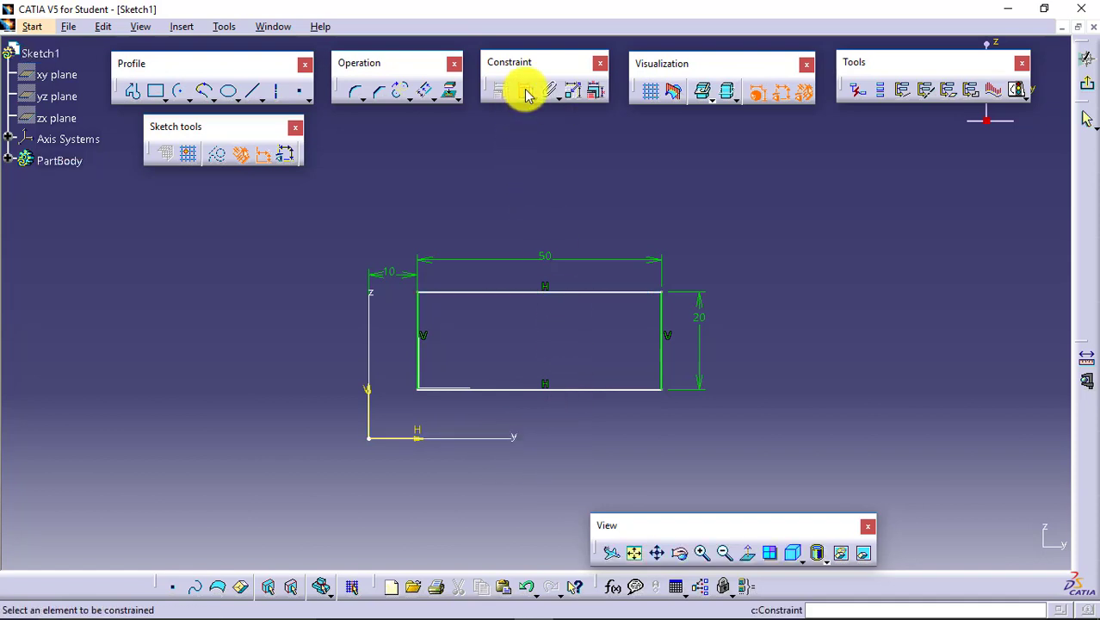
{"action": "left_click", "coordinate": [530, 394]}
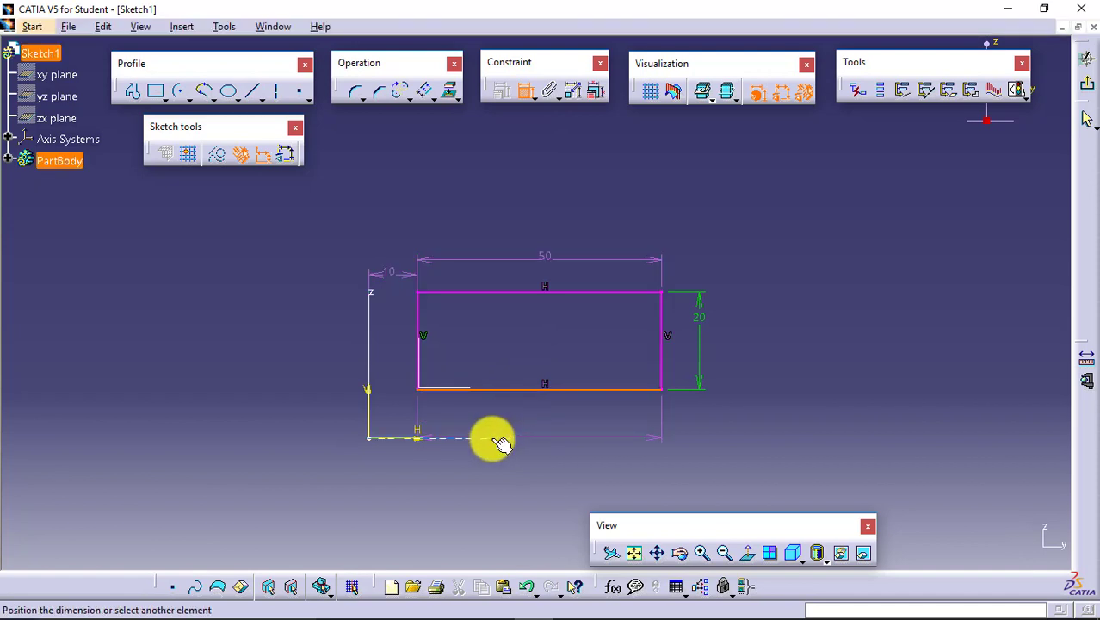
{"action": "left_click", "coordinate": [591, 437]}
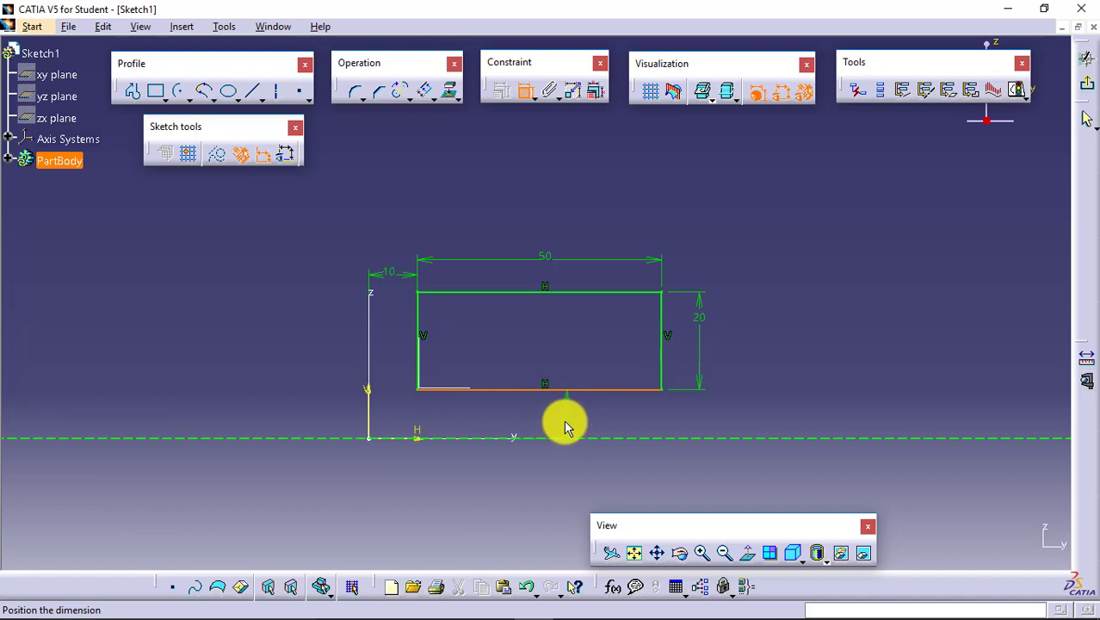
{"action": "right_click", "coordinate": [565, 419]}
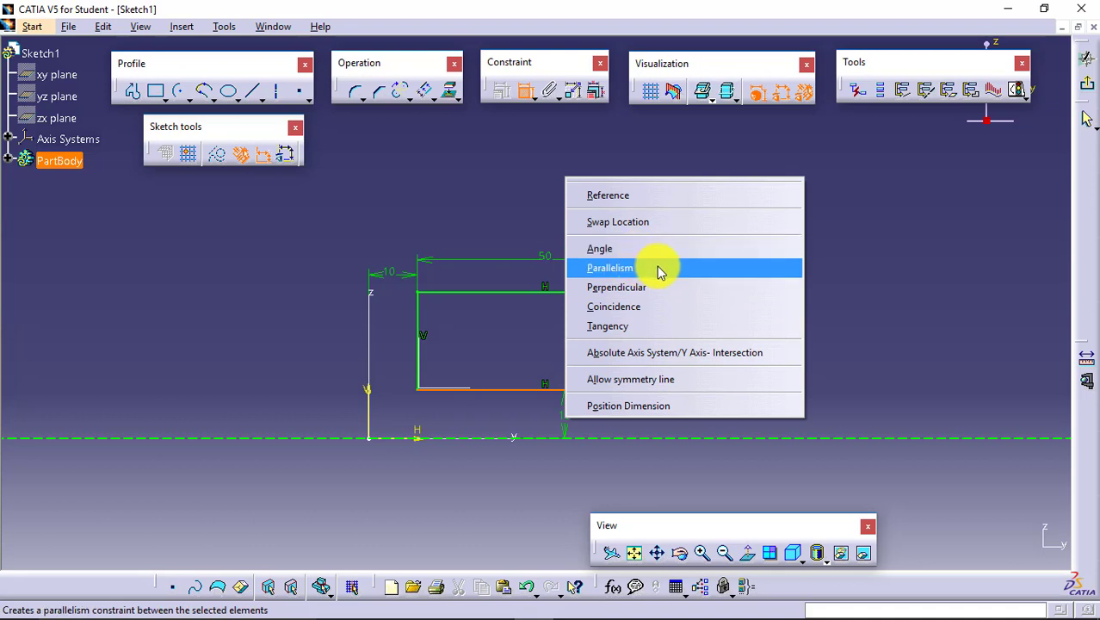
{"action": "left_click", "coordinate": [670, 308]}
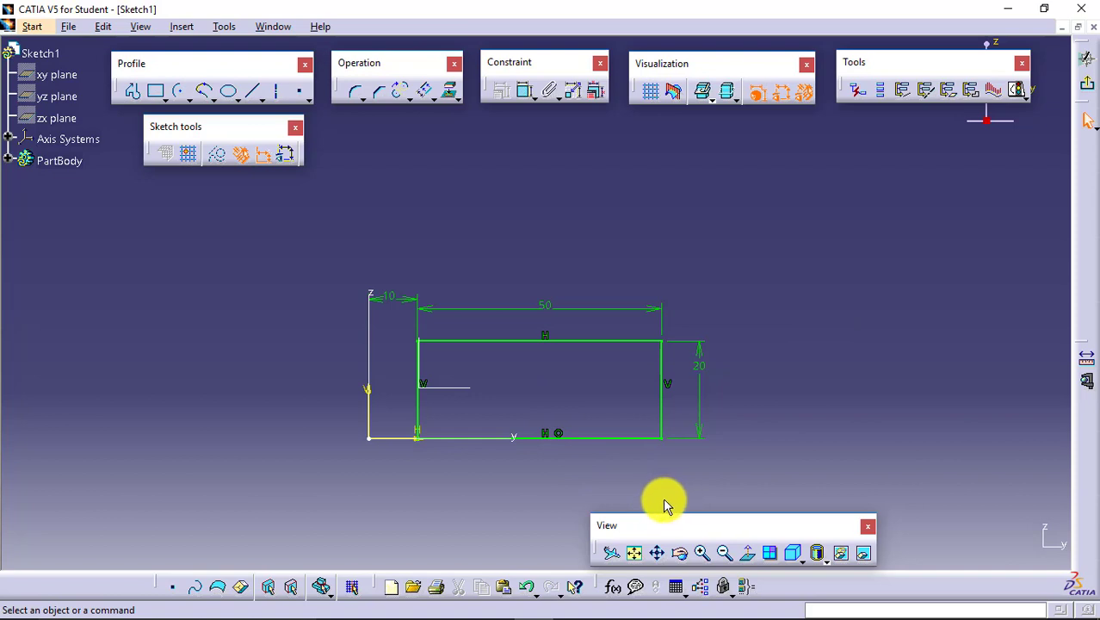
Replace the 10 mm offset of the rectangle's left edge with a coincidence constraint to the vertical axis
{"action": "left_click", "coordinate": [388, 296]}
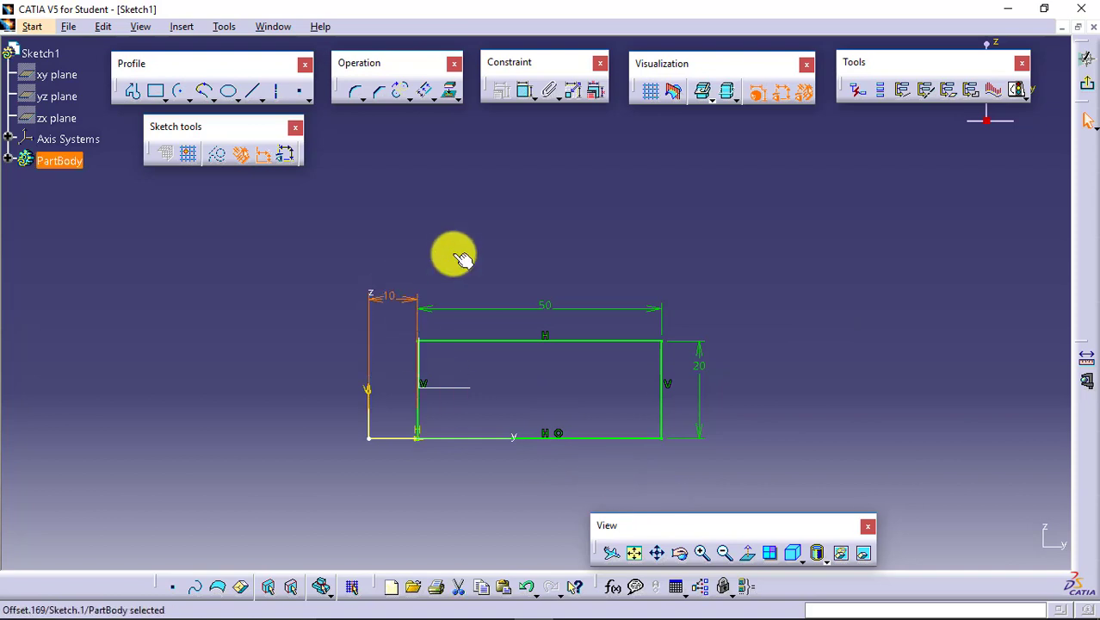
{"action": "key", "text": "Delete"}
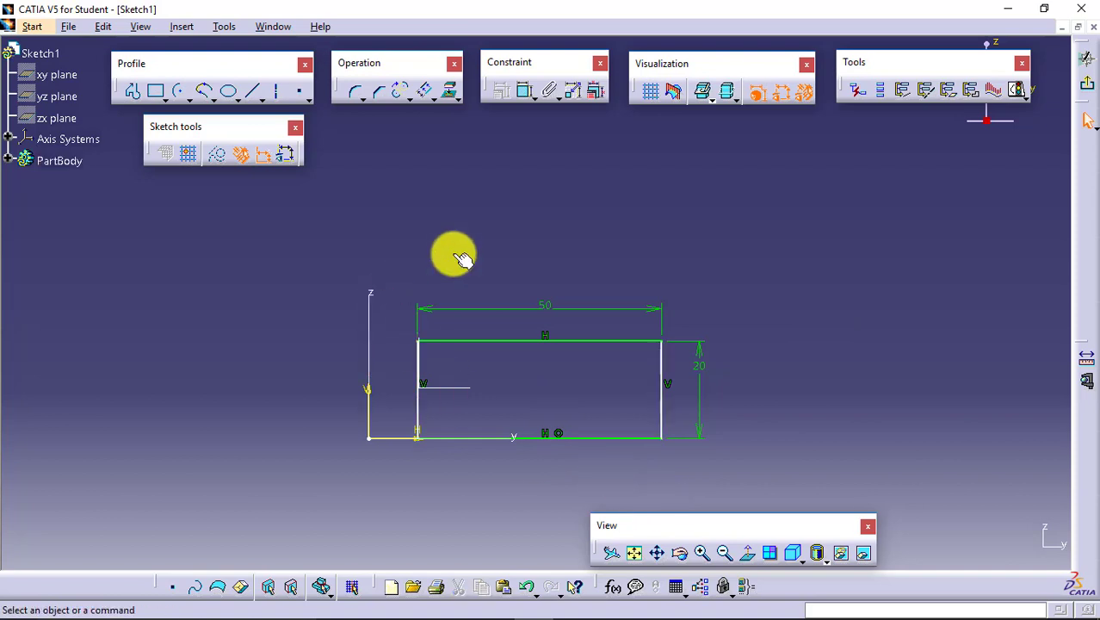
{"action": "left_click", "coordinate": [524, 91]}
{"action": "left_click", "coordinate": [418, 408]}
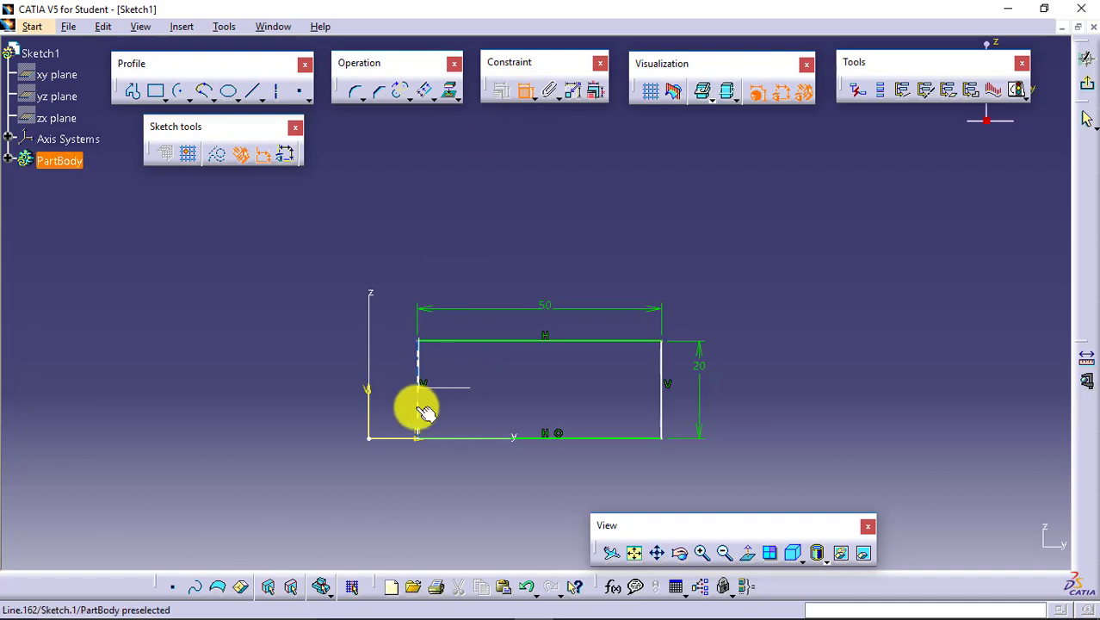
{"action": "left_click", "coordinate": [370, 302]}
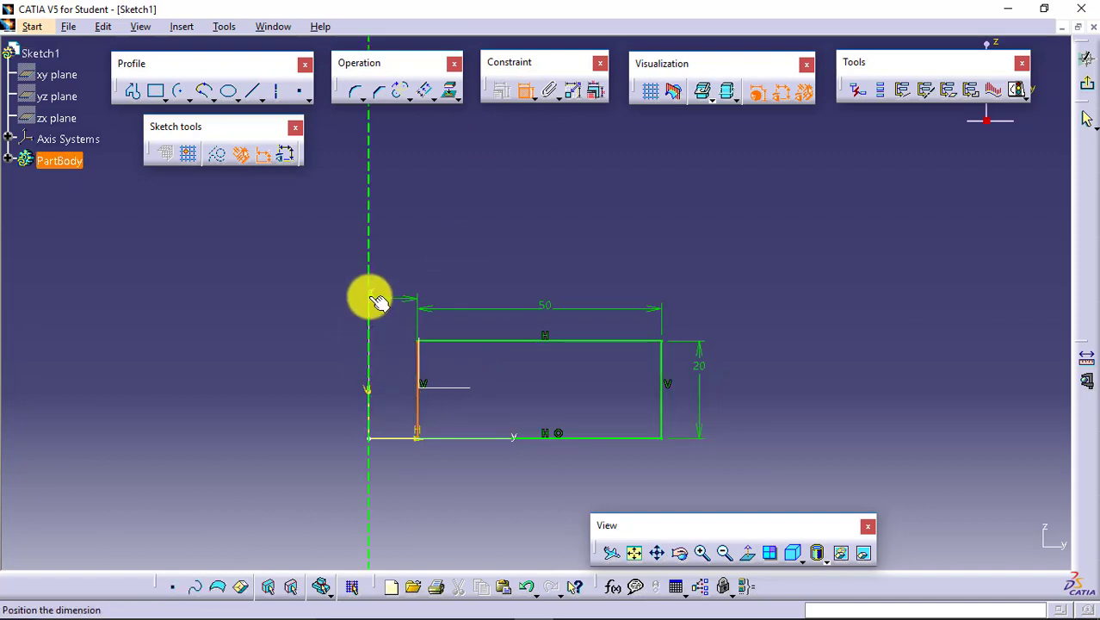
{"action": "right_click", "coordinate": [454, 211]}
{"action": "left_click", "coordinate": [515, 339]}
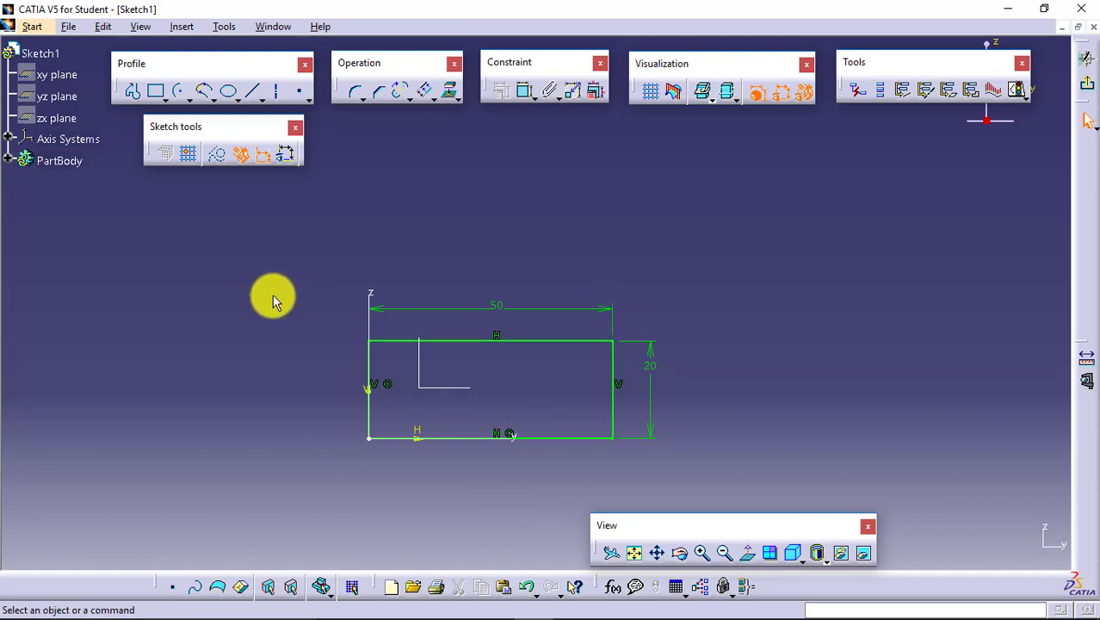
Delete the constrained rectangle and draw a new one about 38 mm wide, above the horizontal axis and clear of the vertical axis
{"action": "left_click_drag", "start_coordinate": [281, 303], "coordinate": [696, 455]}
{"action": "key", "text": "Delete"}
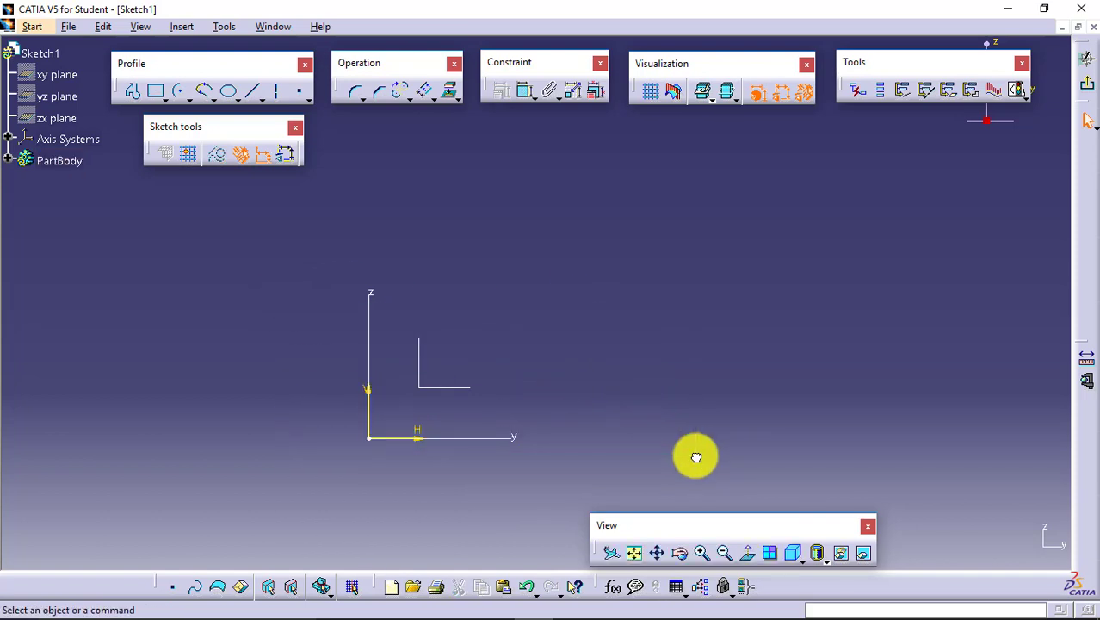
{"action": "left_click", "coordinate": [156, 91]}
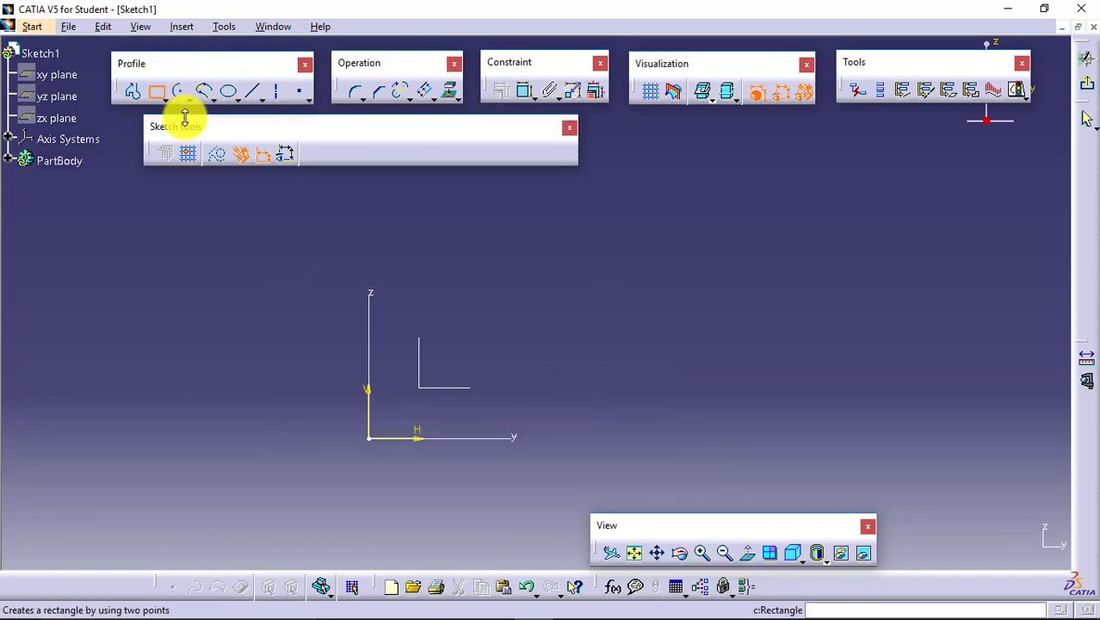
{"action": "left_click", "coordinate": [503, 241]}
{"action": "left_click", "coordinate": [687, 321]}
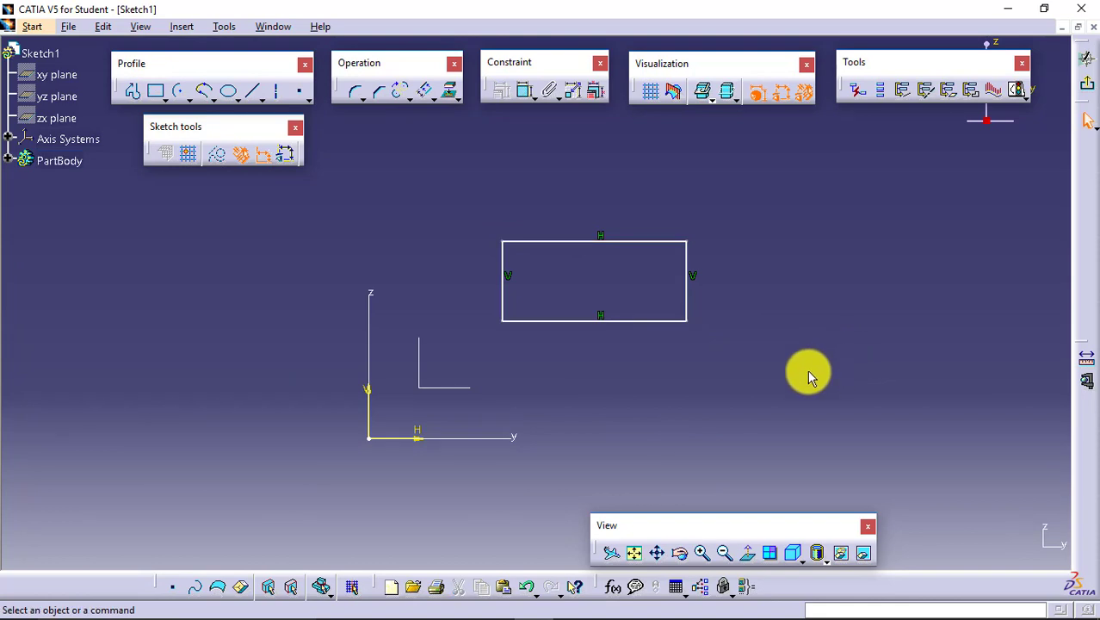
Add a Length constraint to the new rectangle's bottom edge through the Constraint Definition options
{"action": "left_click", "coordinate": [558, 322]}
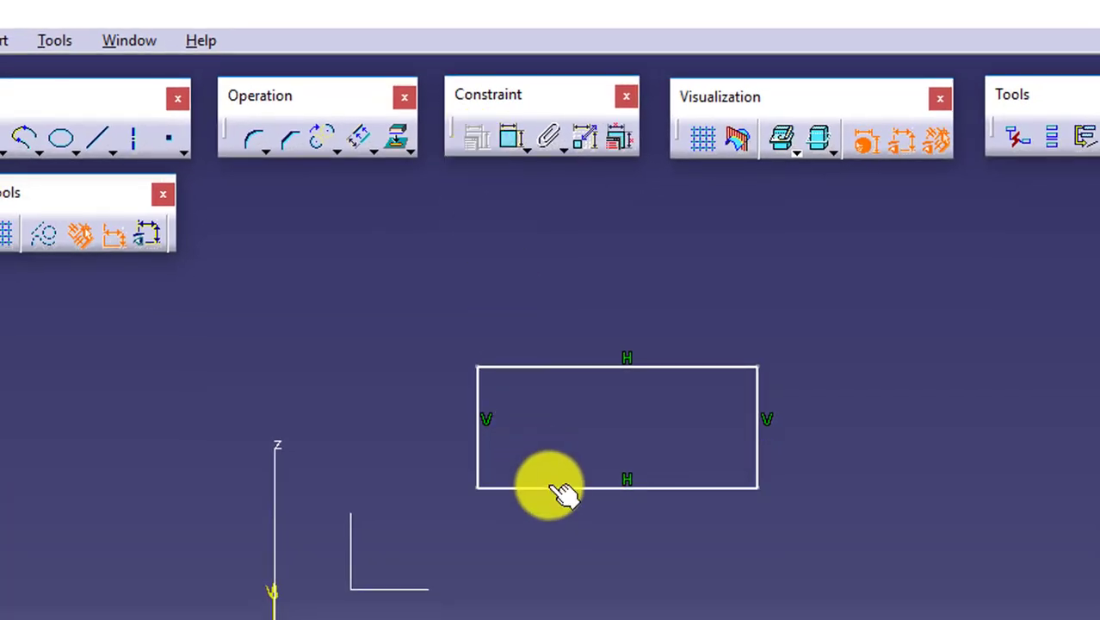
{"action": "left_click", "coordinate": [560, 488]}
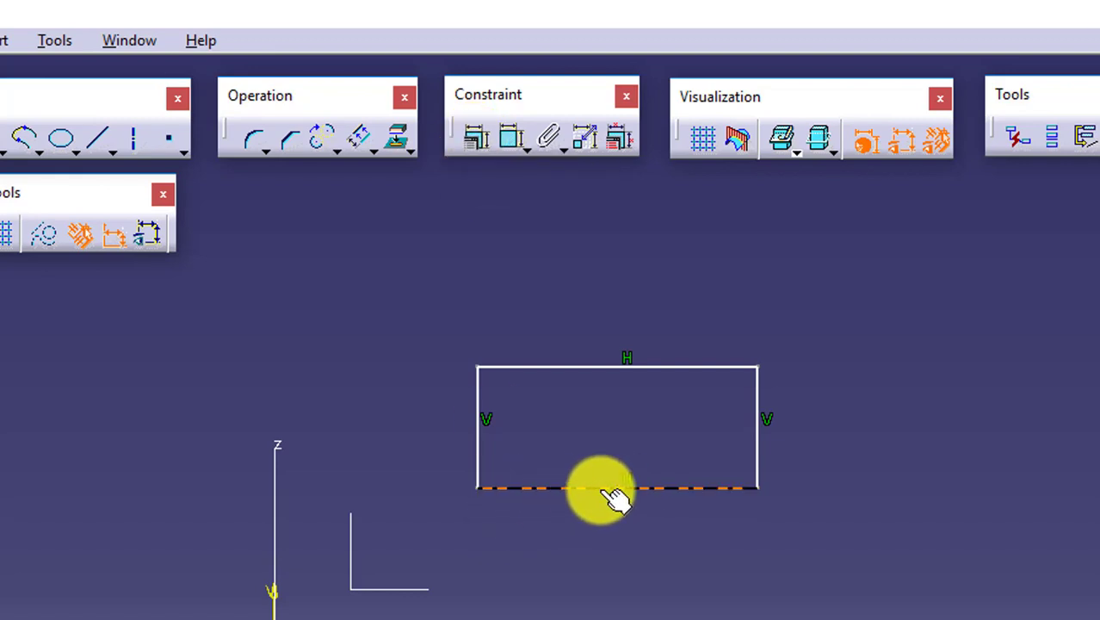
{"action": "left_click", "coordinate": [476, 139]}
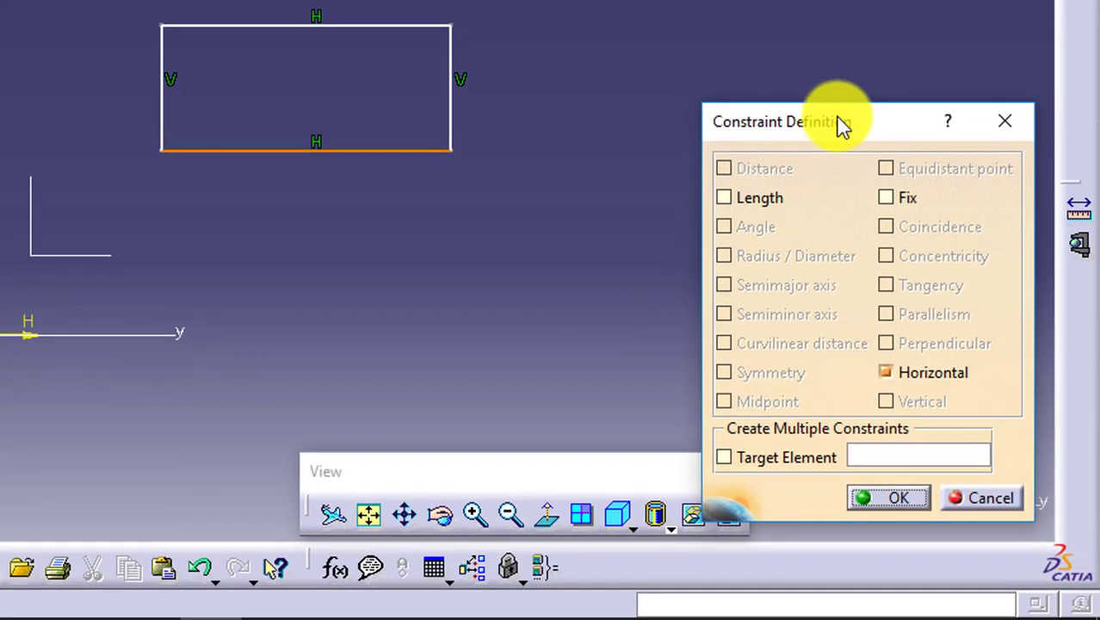
{"action": "left_click_drag", "start_coordinate": [842, 125], "coordinate": [775, 2]}
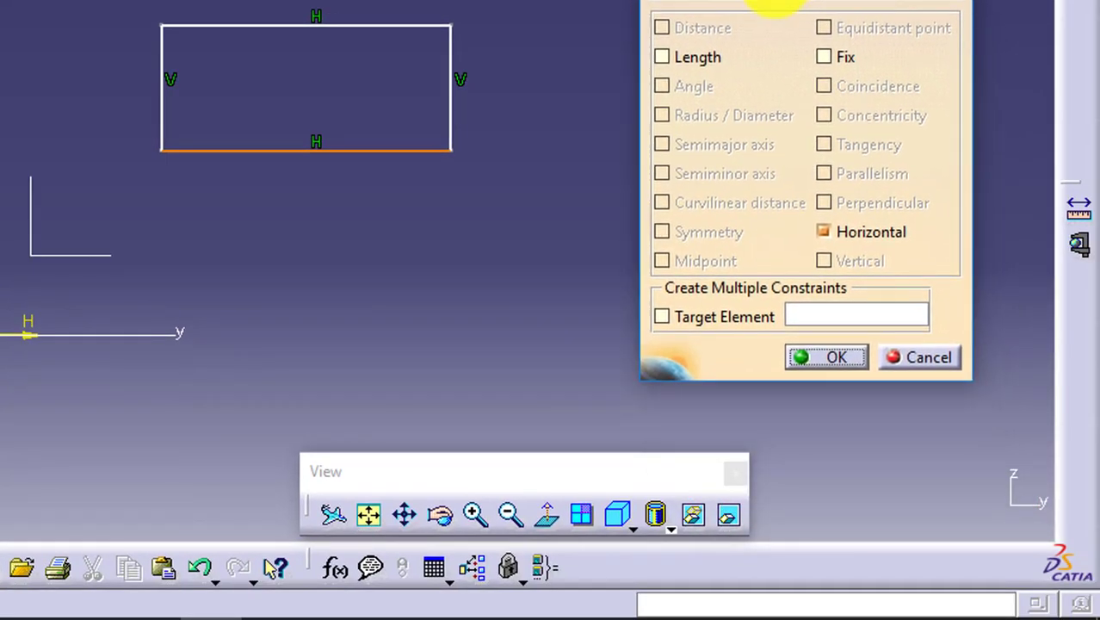
{"action": "left_click", "coordinate": [693, 58]}
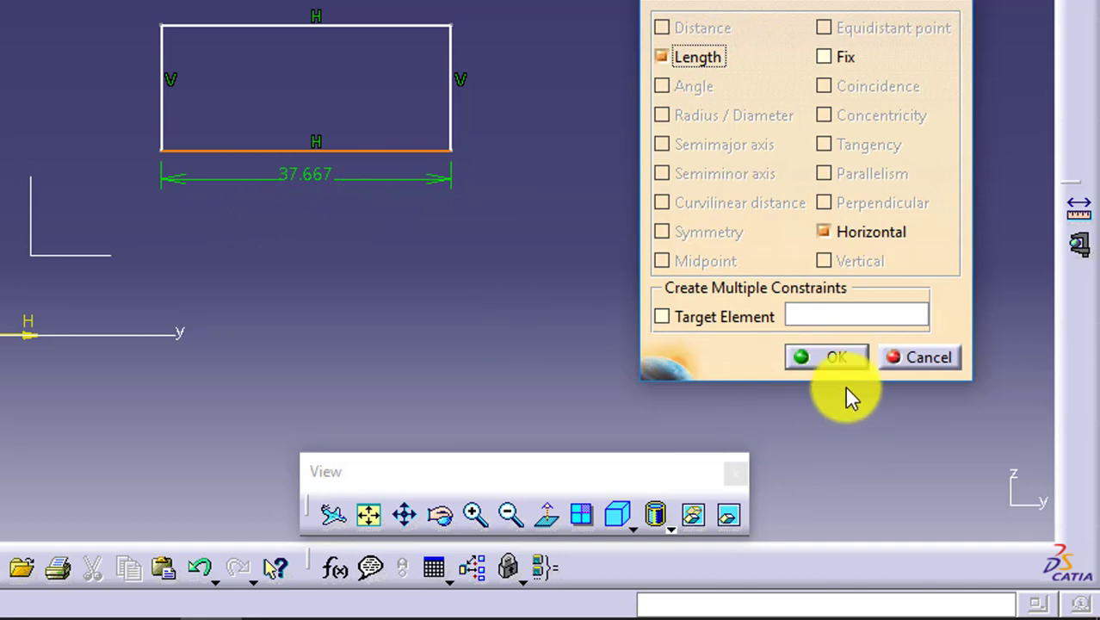
{"action": "left_click", "coordinate": [721, 383]}
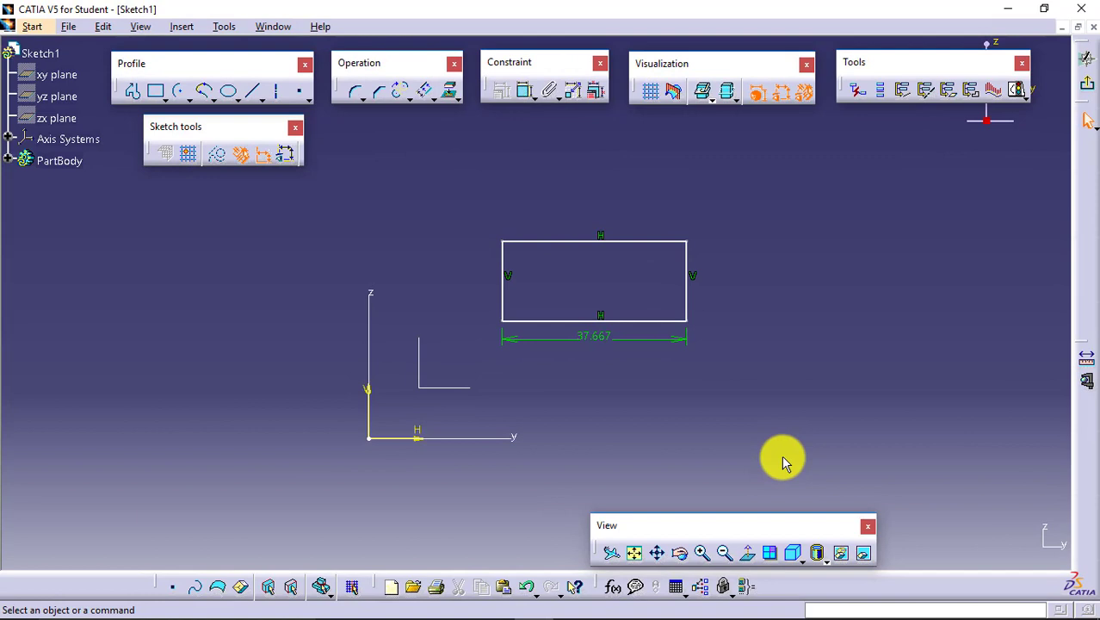
Apply a Coincidence constraint between the rectangle's bottom edge and the horizontal axis through the Constraint Definition options
{"action": "left_click", "coordinate": [550, 321]}
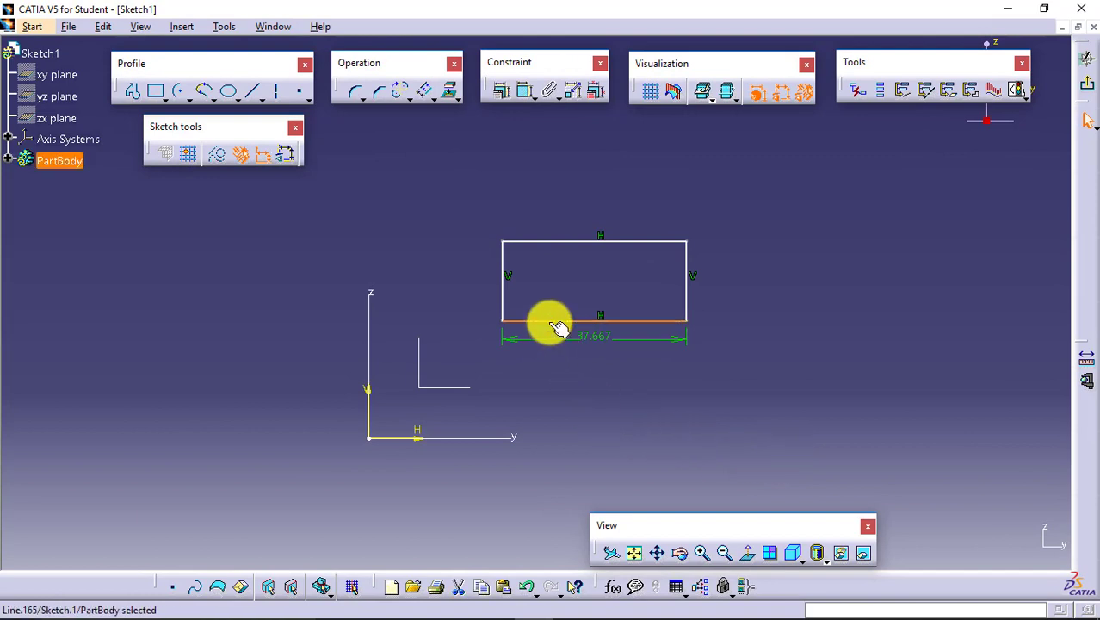
{"action": "left_click", "coordinate": [475, 437], "text": "ctrl"}
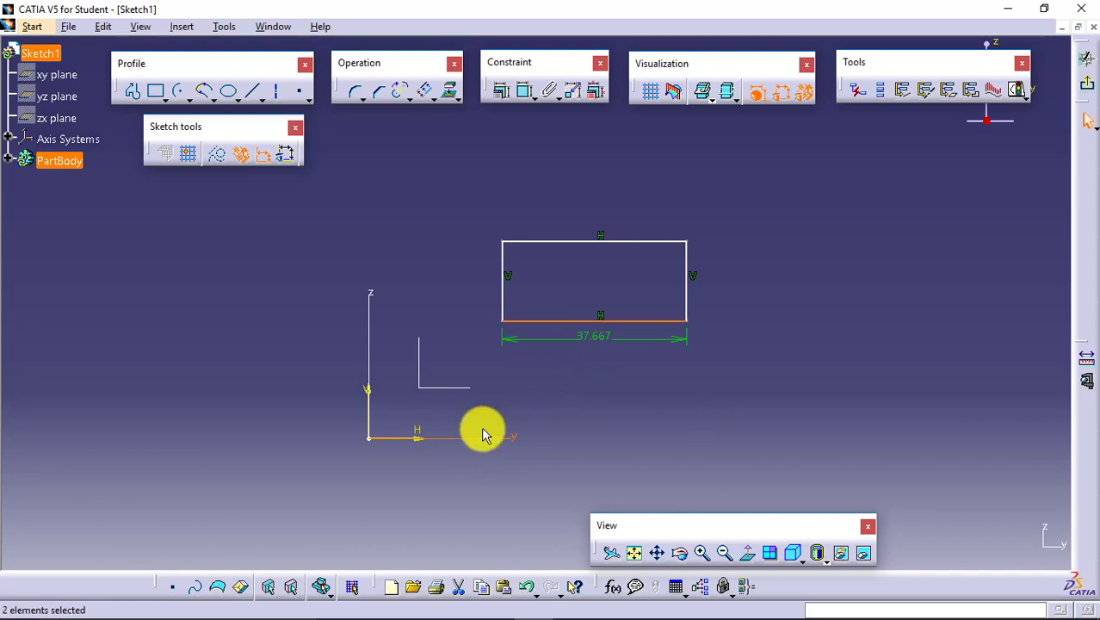
{"action": "left_click", "coordinate": [498, 99]}
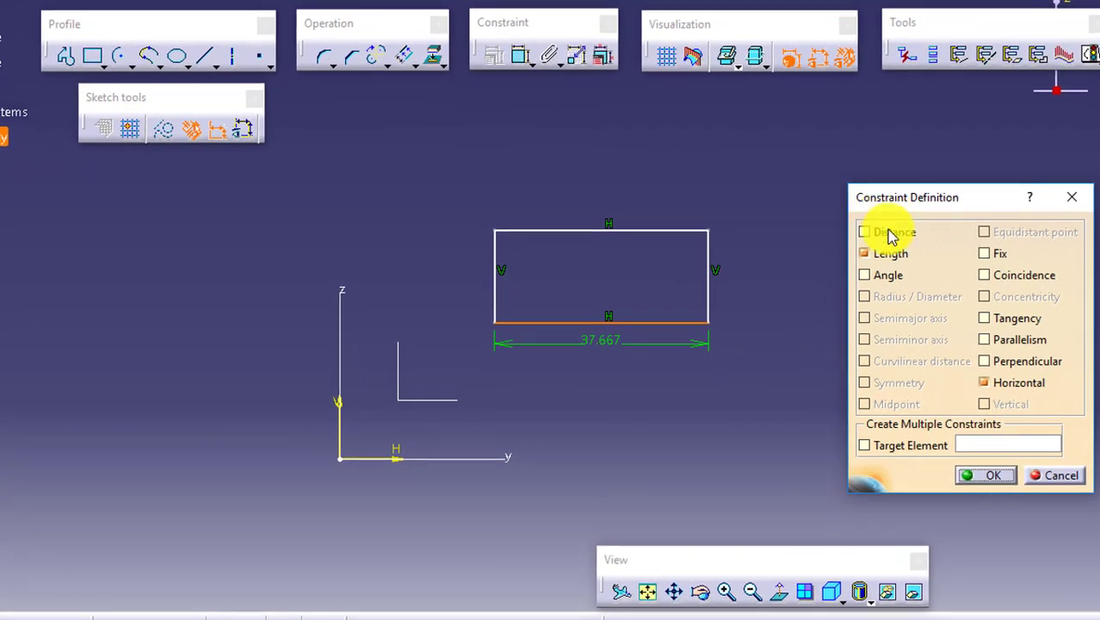
{"action": "left_click", "coordinate": [882, 252]}
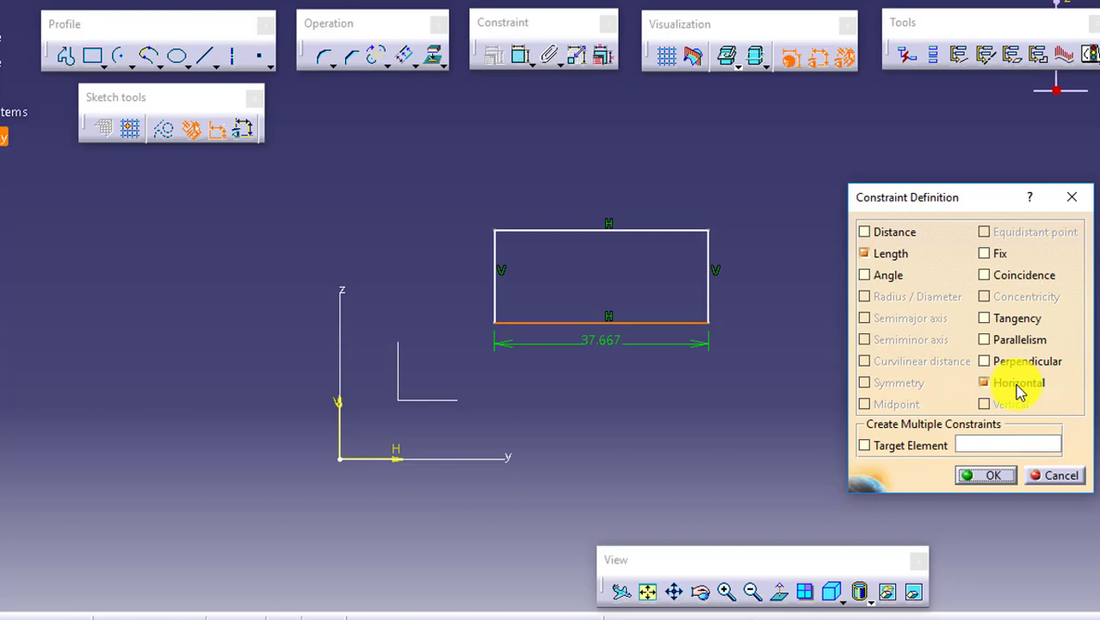
{"action": "left_click", "coordinate": [1024, 282]}
{"action": "left_click", "coordinate": [983, 475]}
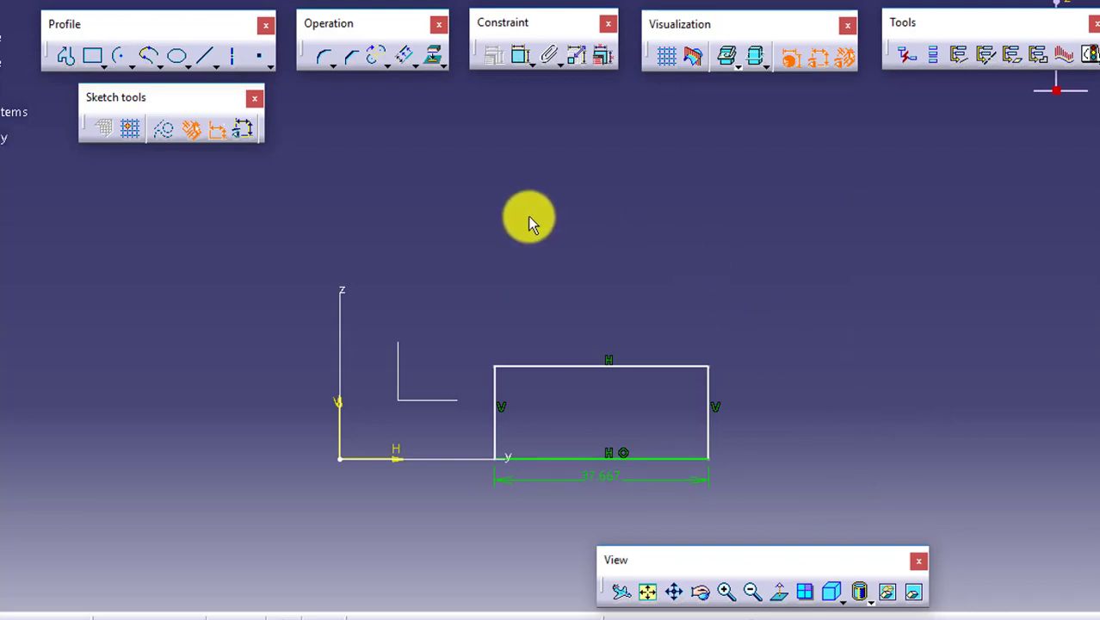
Try a Contact Constraint between the rectangle's left and top edges, and undo it
{"action": "left_click", "coordinate": [521, 62]}
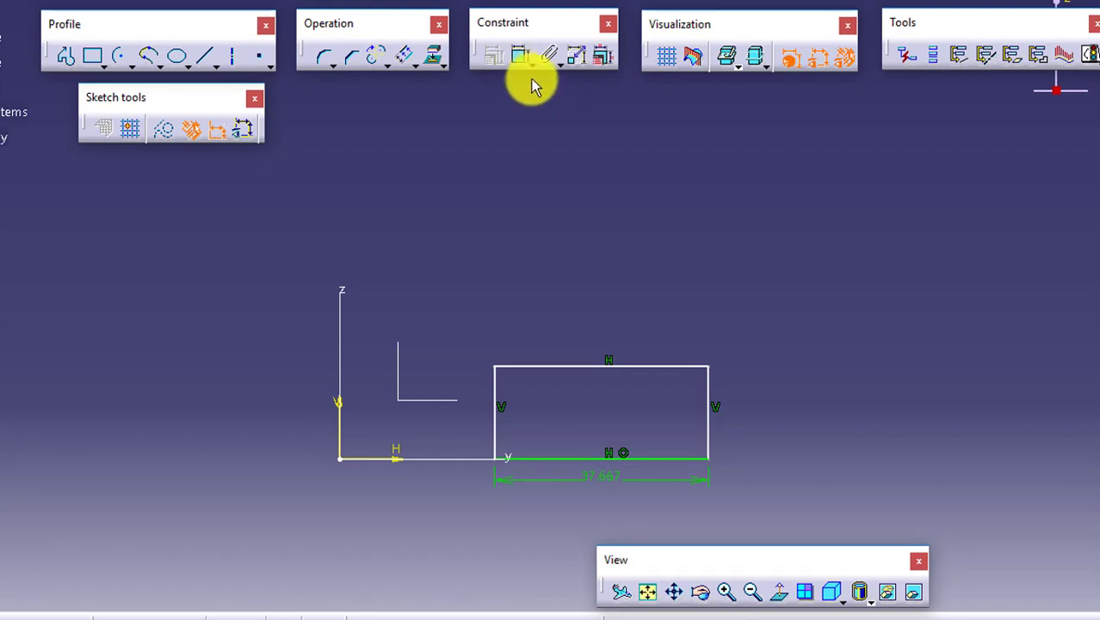
{"action": "left_click", "coordinate": [532, 65]}
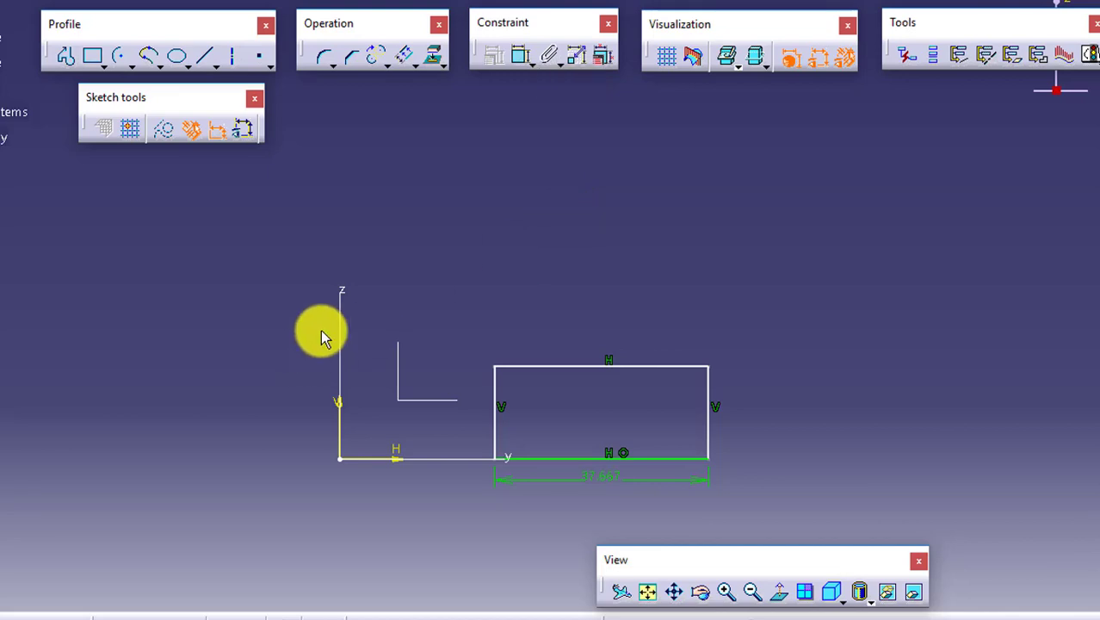
{"action": "left_click", "coordinate": [353, 311]}
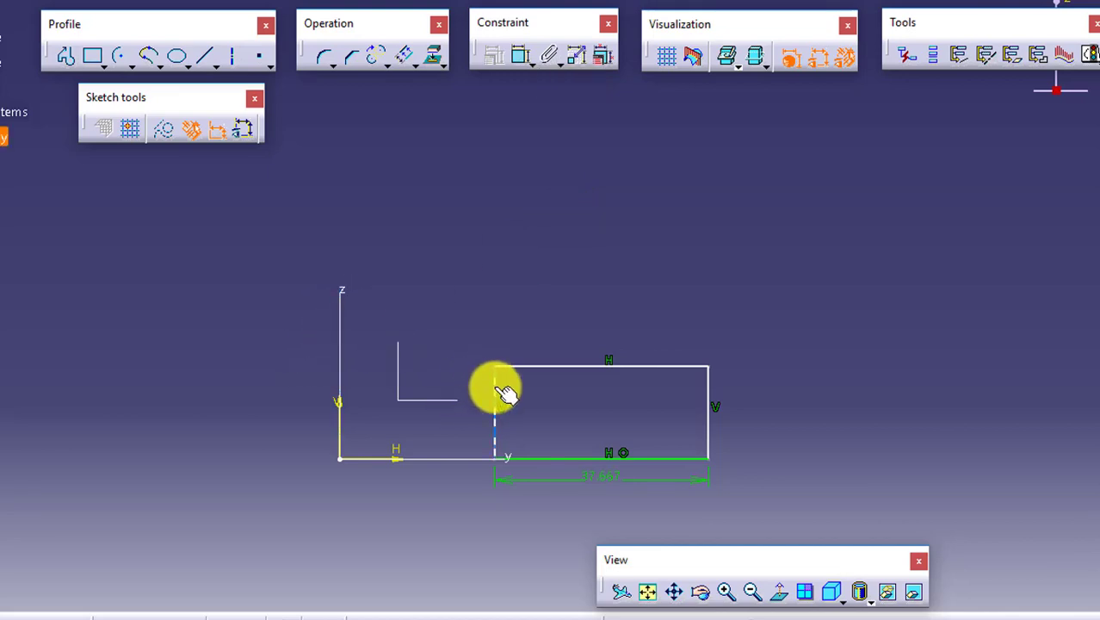
{"action": "left_click", "coordinate": [433, 206]}
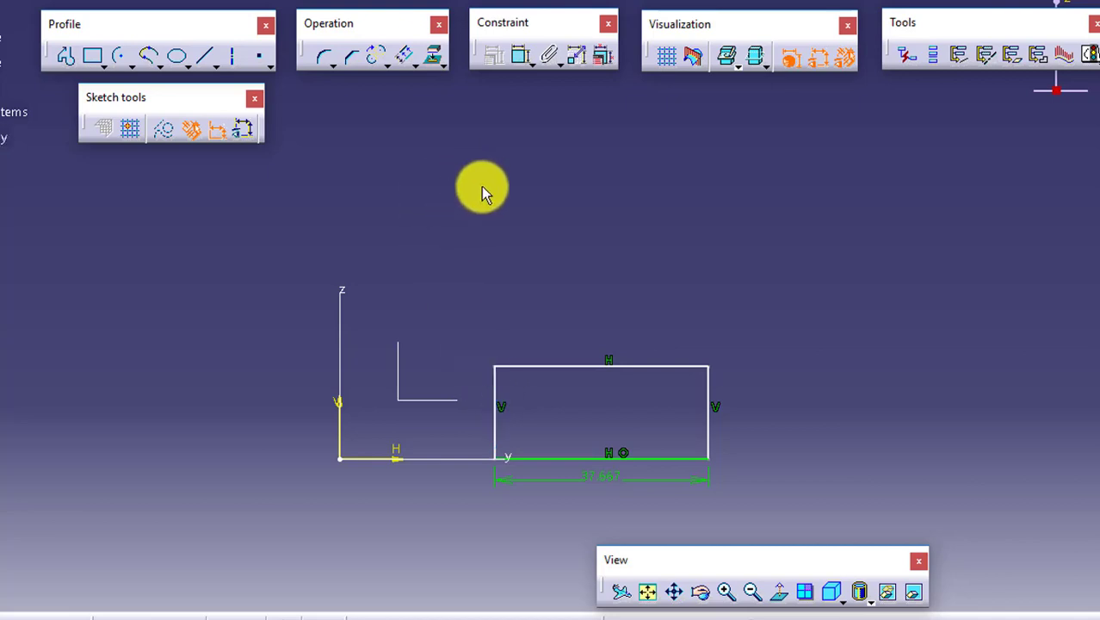
{"action": "left_click", "coordinate": [528, 62]}
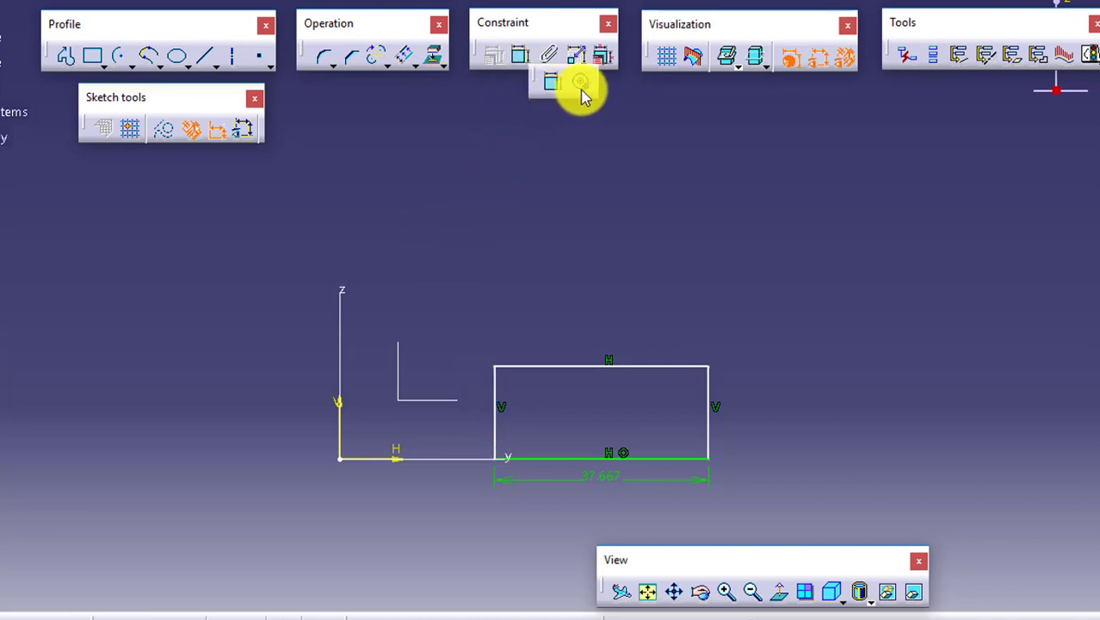
{"action": "left_click", "coordinate": [582, 81]}
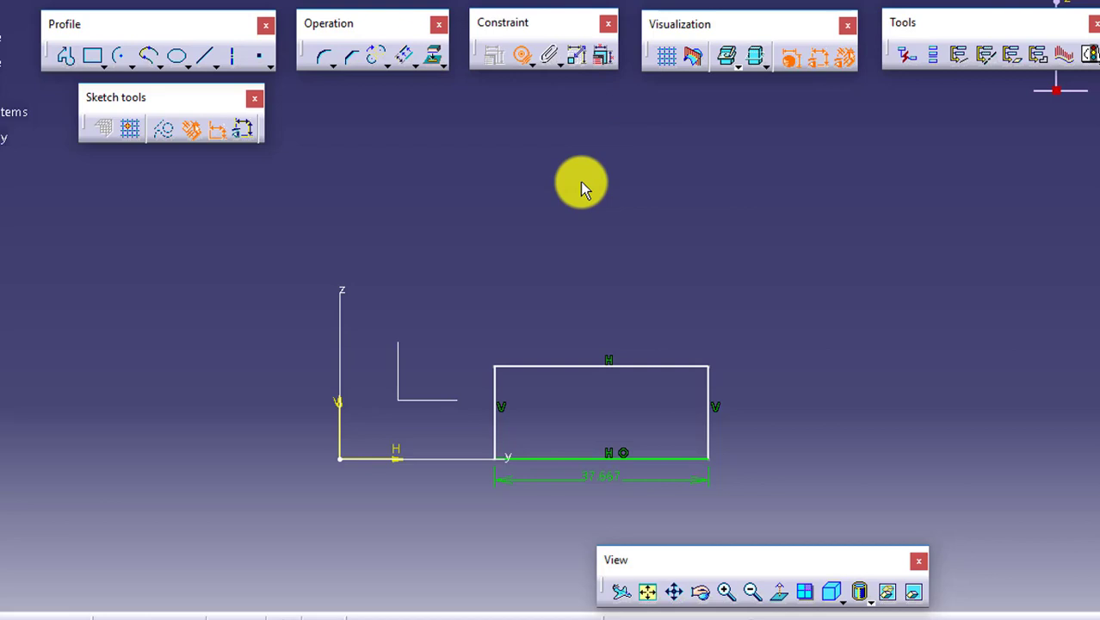
{"action": "left_click", "coordinate": [497, 389]}
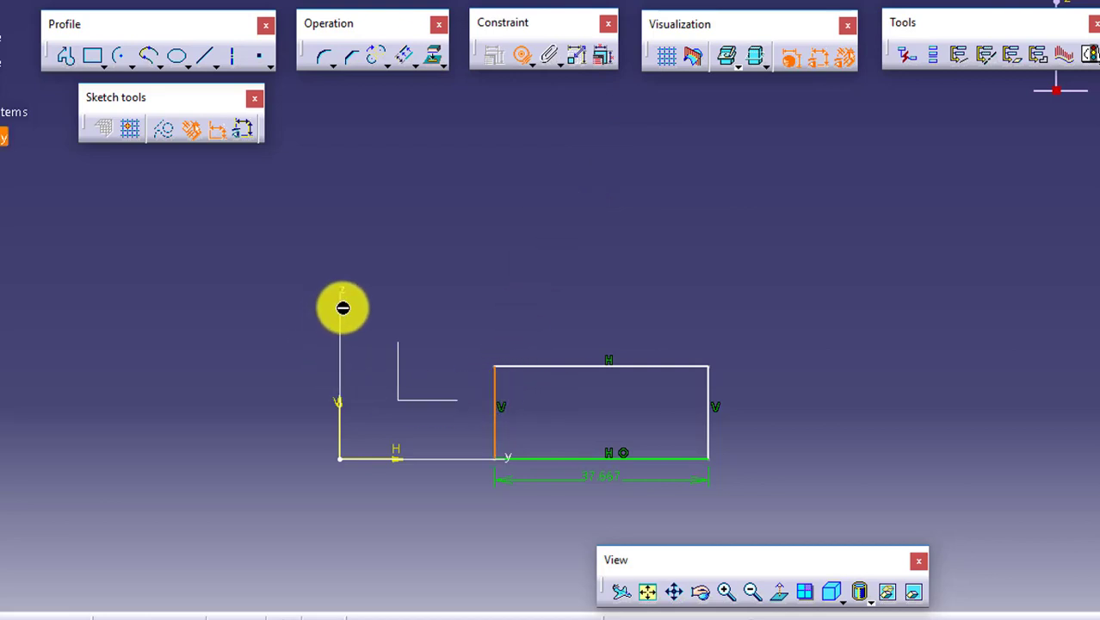
{"action": "left_click", "coordinate": [663, 367]}
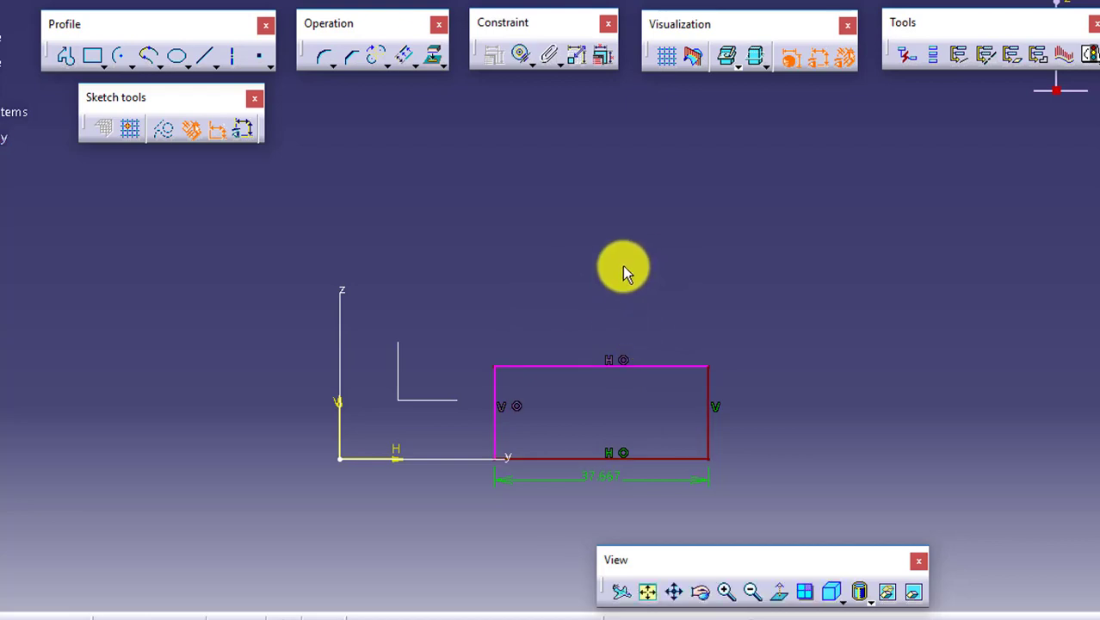
{"action": "key", "text": "ctrl+z"}
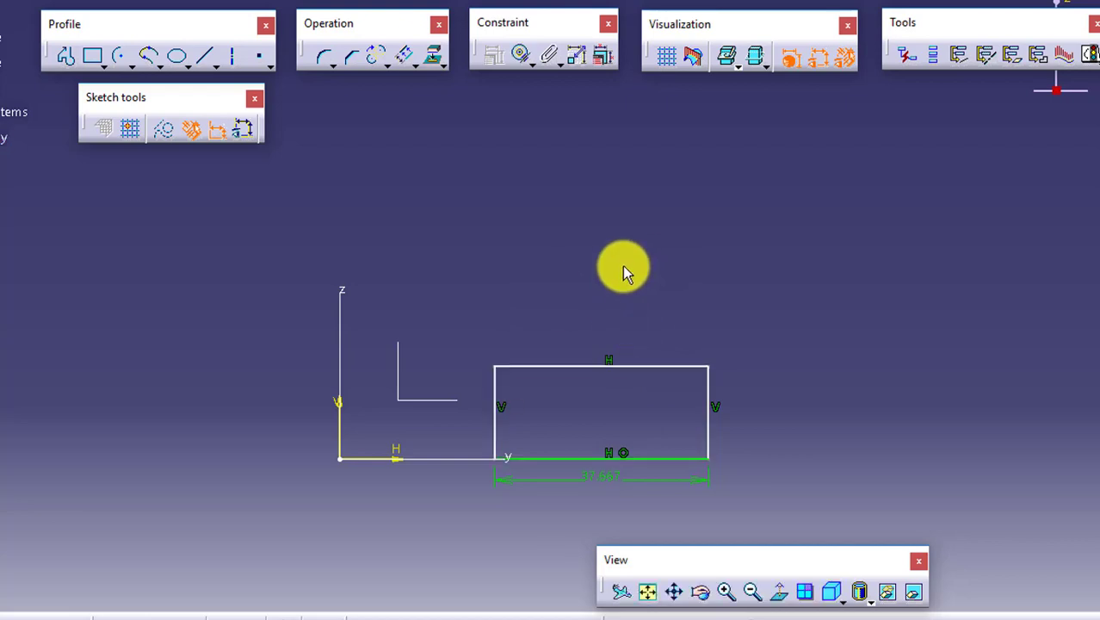
Undo the length and coincidence constraints, and apply a Contact Constraint between the horizontal axis and the rectangle's bottom edge
{"action": "key", "text": "ctrl+z"}
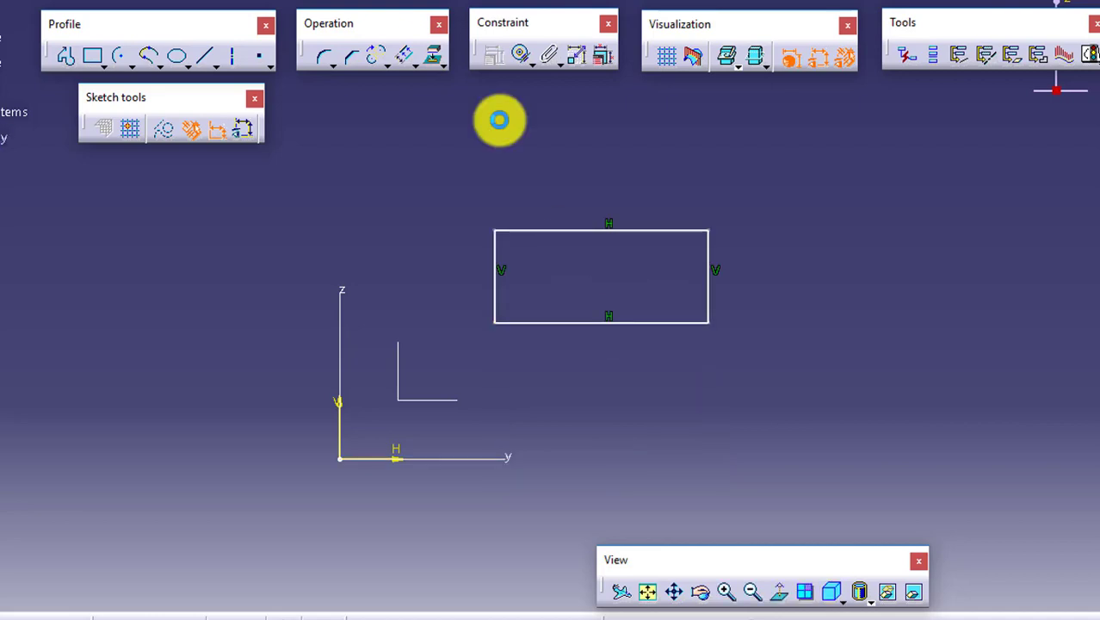
{"action": "left_click", "coordinate": [523, 55]}
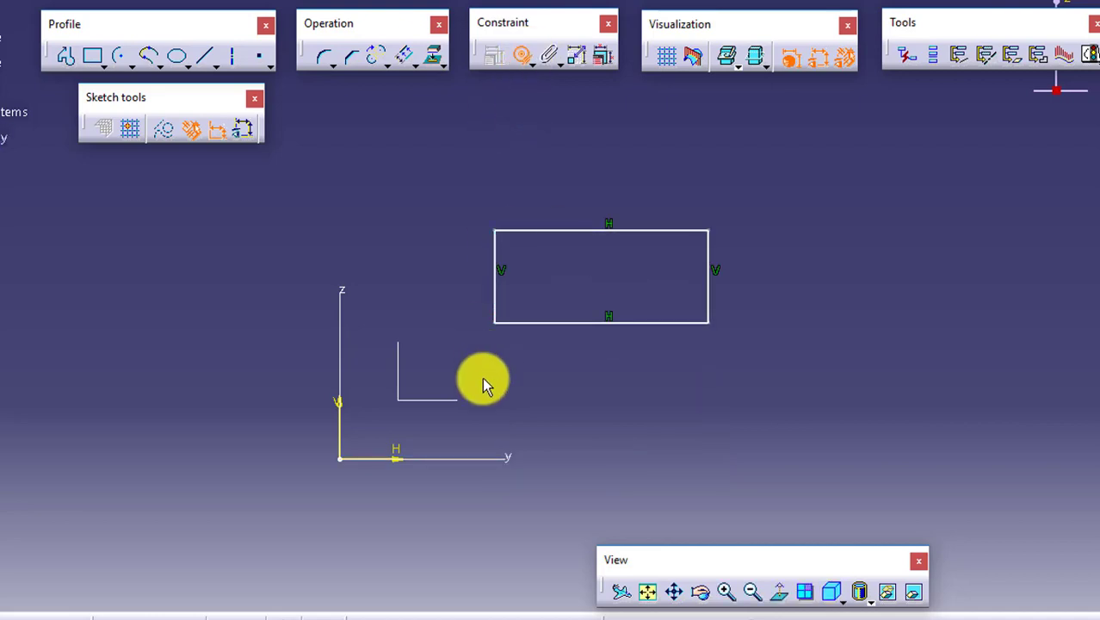
{"action": "left_click", "coordinate": [481, 459]}
{"action": "left_click", "coordinate": [535, 323]}
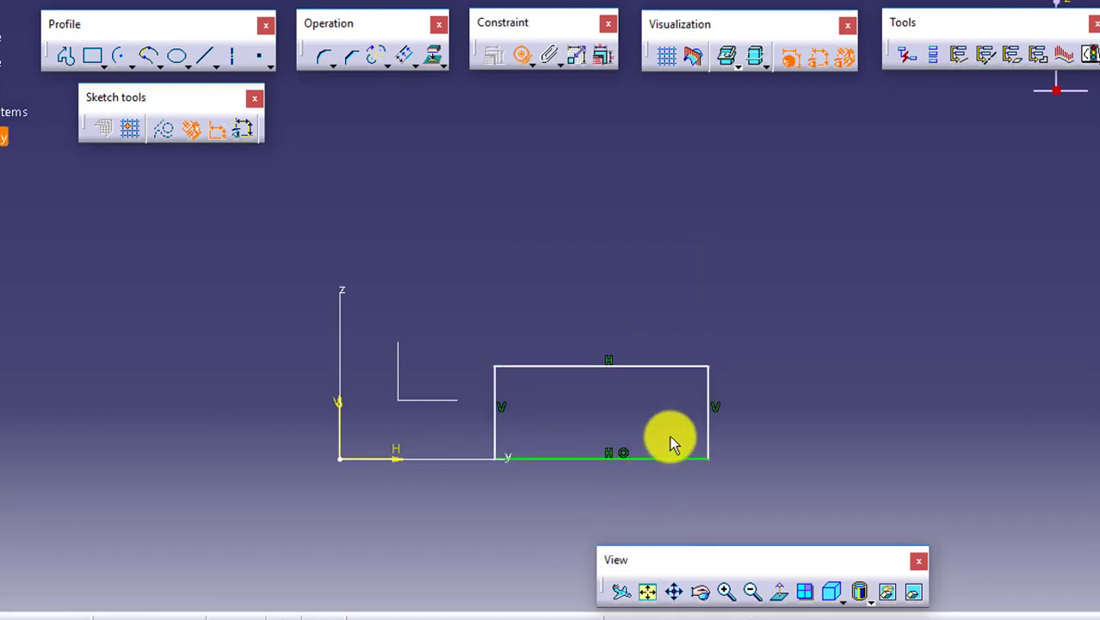
{"action": "left_click", "coordinate": [709, 383]}
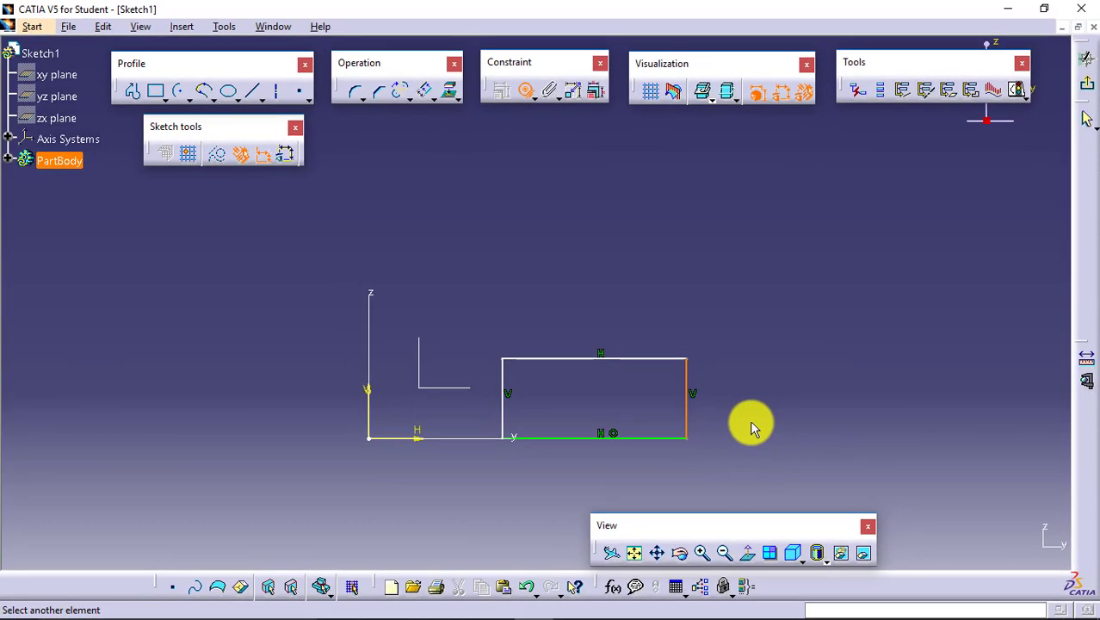
{"action": "left_click", "coordinate": [528, 89]}
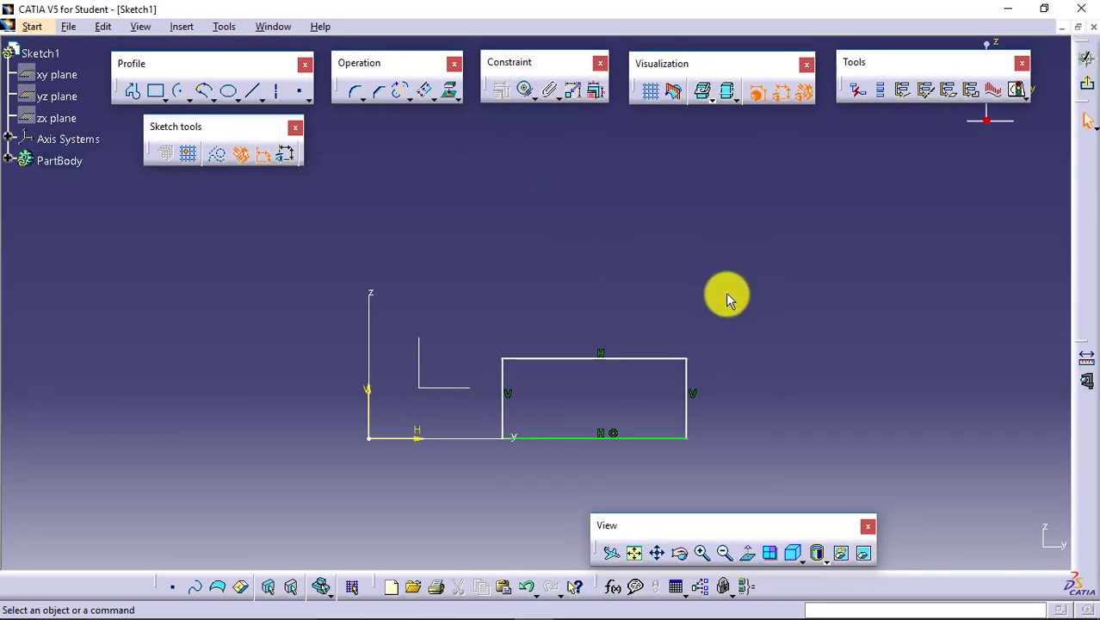
Detach the Fix Together and Auto Constraint tool group, and open the Fix Together definition without applying it
{"action": "left_click", "coordinate": [559, 100]}
{"action": "left_click_drag", "start_coordinate": [560, 112], "coordinate": [543, 136]}
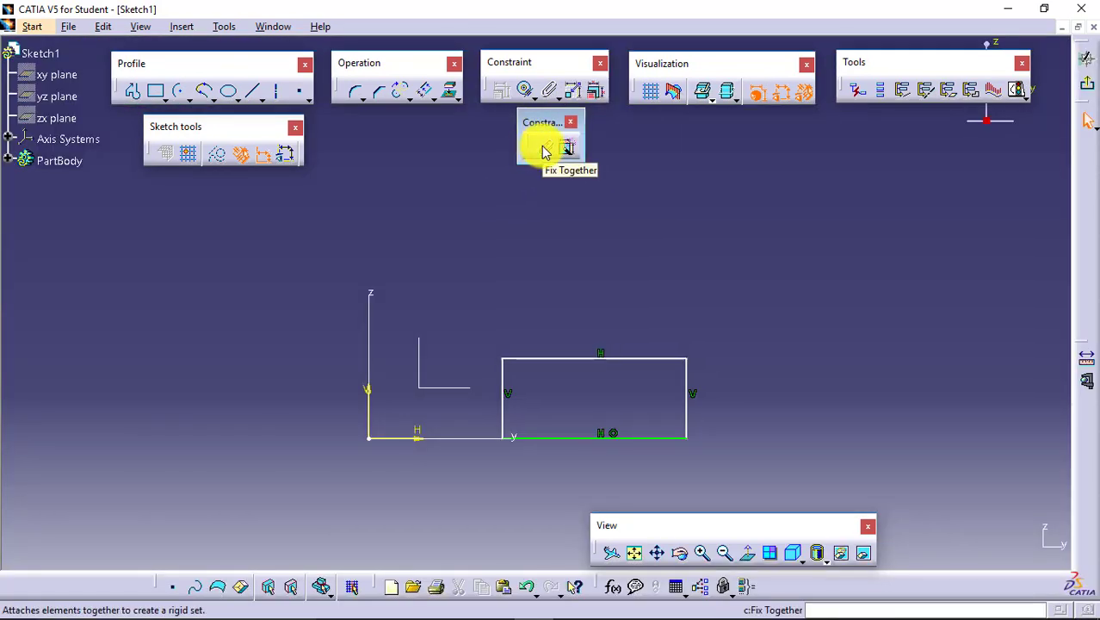
{"action": "left_click", "coordinate": [543, 152]}
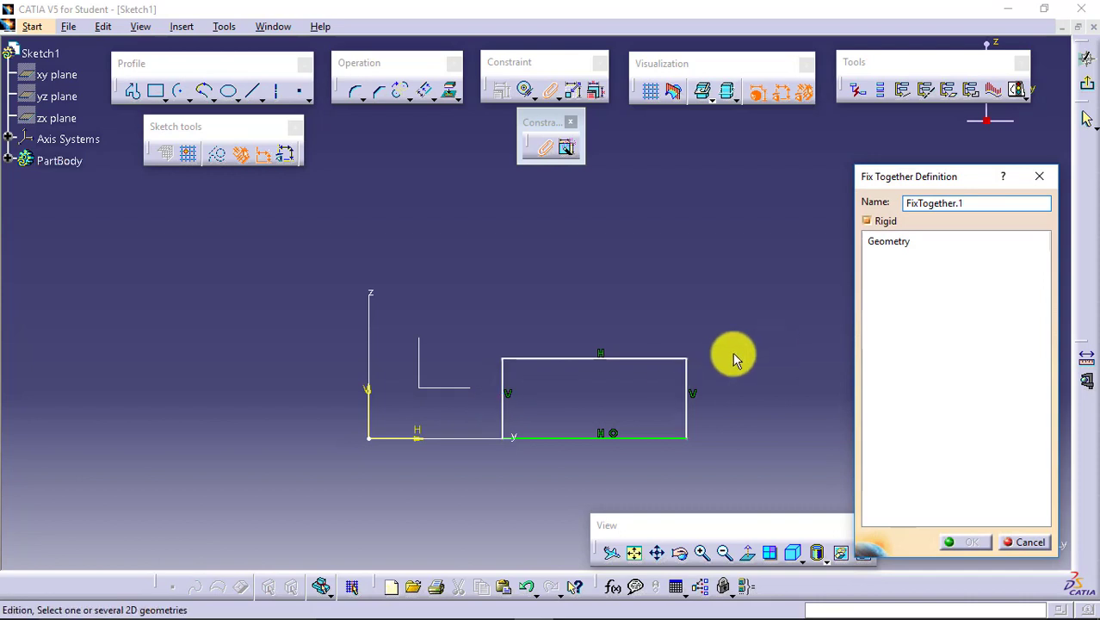
{"action": "left_click", "coordinate": [1018, 541]}
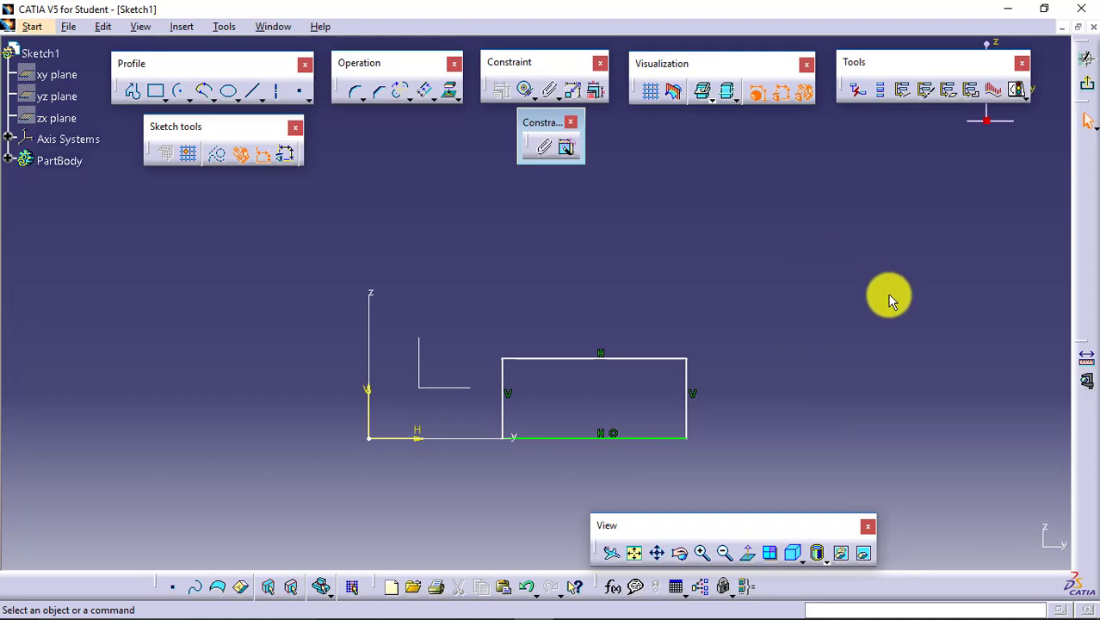
Delete the bottom edge's coincidence constraint and move the top and bottom edges up, making the rectangle about 27 mm high and about 15 mm above the horizontal axis
{"action": "left_click", "coordinate": [566, 151]}
{"action": "left_click", "coordinate": [613, 433]}
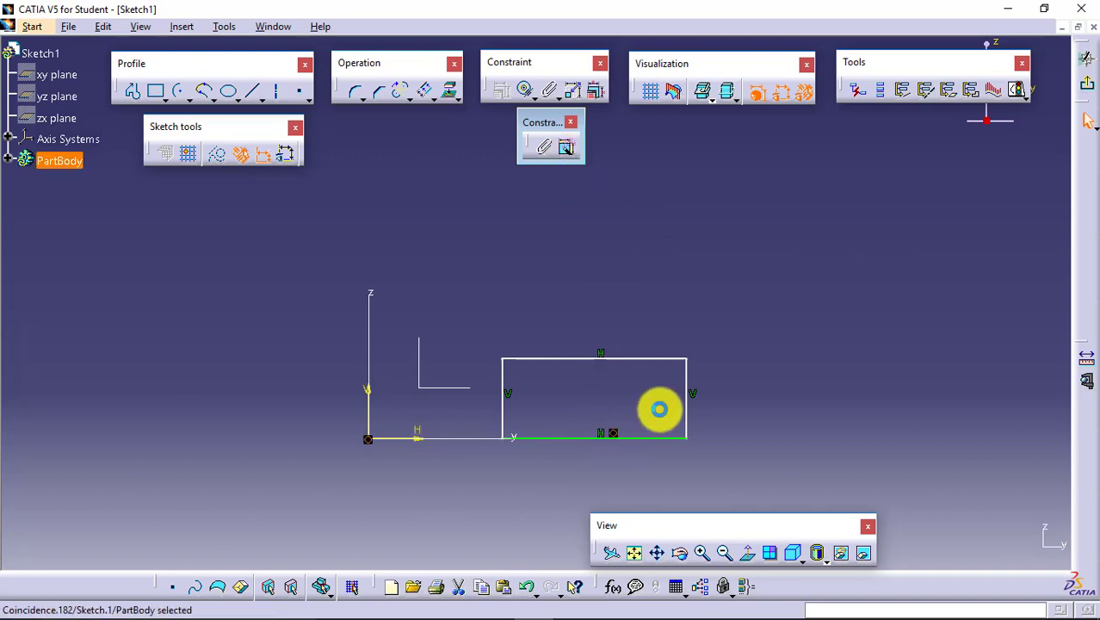
{"action": "left_click", "coordinate": [659, 409]}
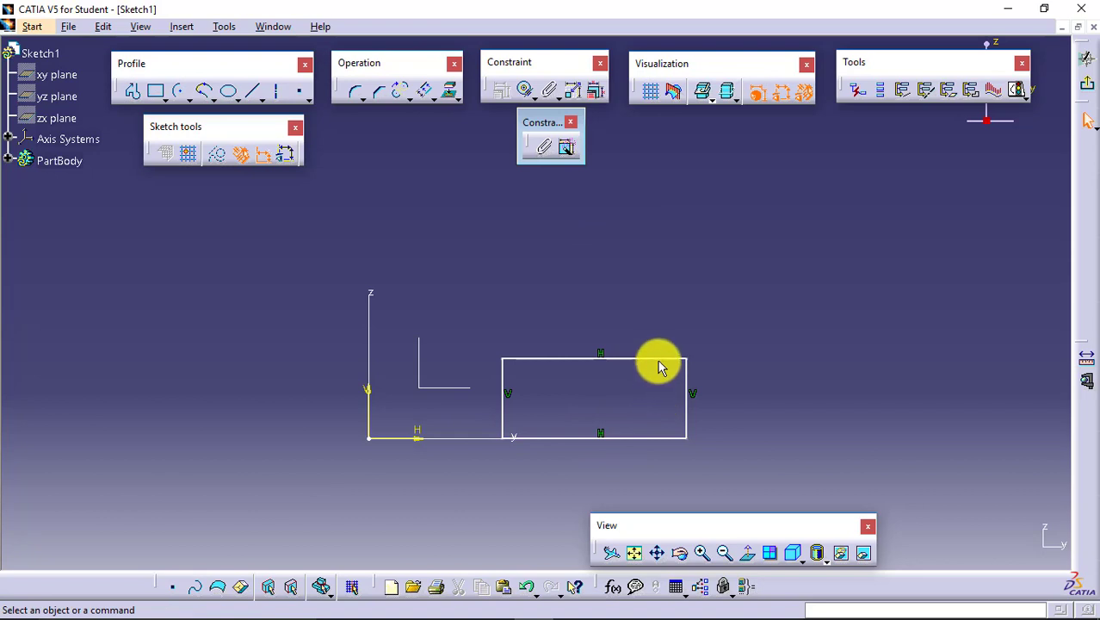
{"action": "left_click_drag", "start_coordinate": [658, 360], "coordinate": [676, 232]}
{"action": "left_click_drag", "start_coordinate": [639, 437], "coordinate": [634, 364]}
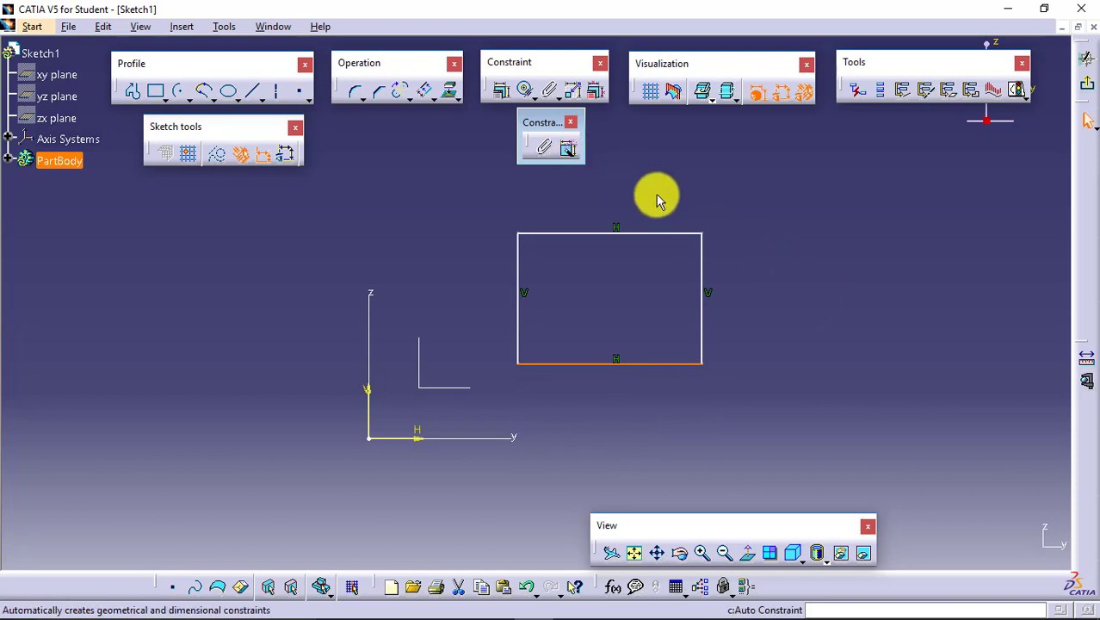
{"action": "left_click", "coordinate": [747, 222]}
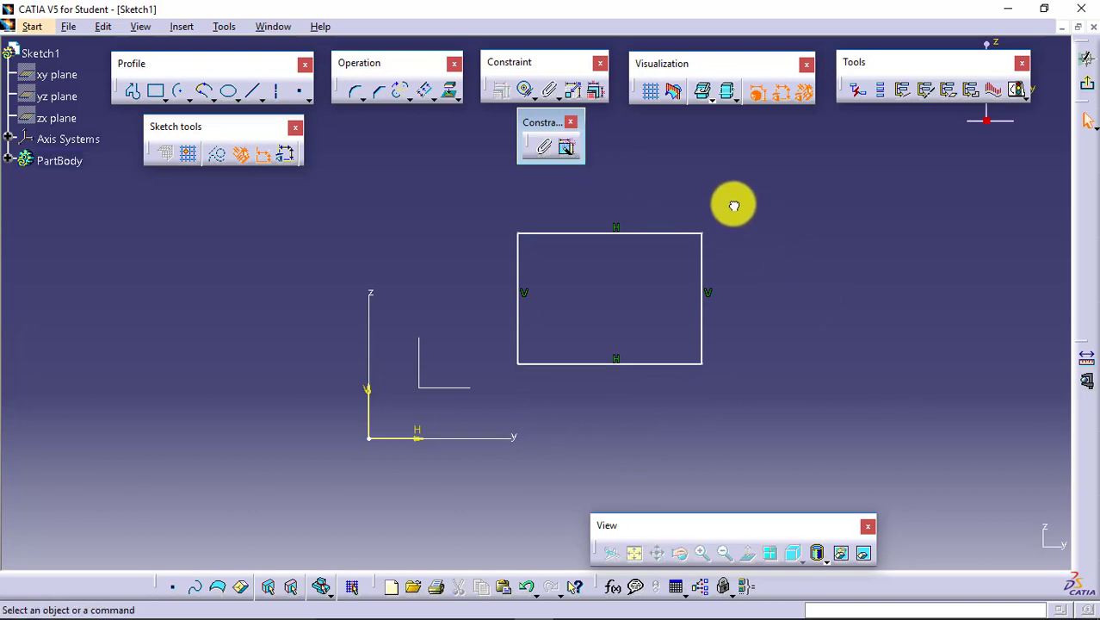
Apply Auto Constraint to the rectangle's four lines, using the horizontal and vertical axes as reference elements in Chained mode
{"action": "left_click_drag", "start_coordinate": [742, 205], "coordinate": [478, 398]}
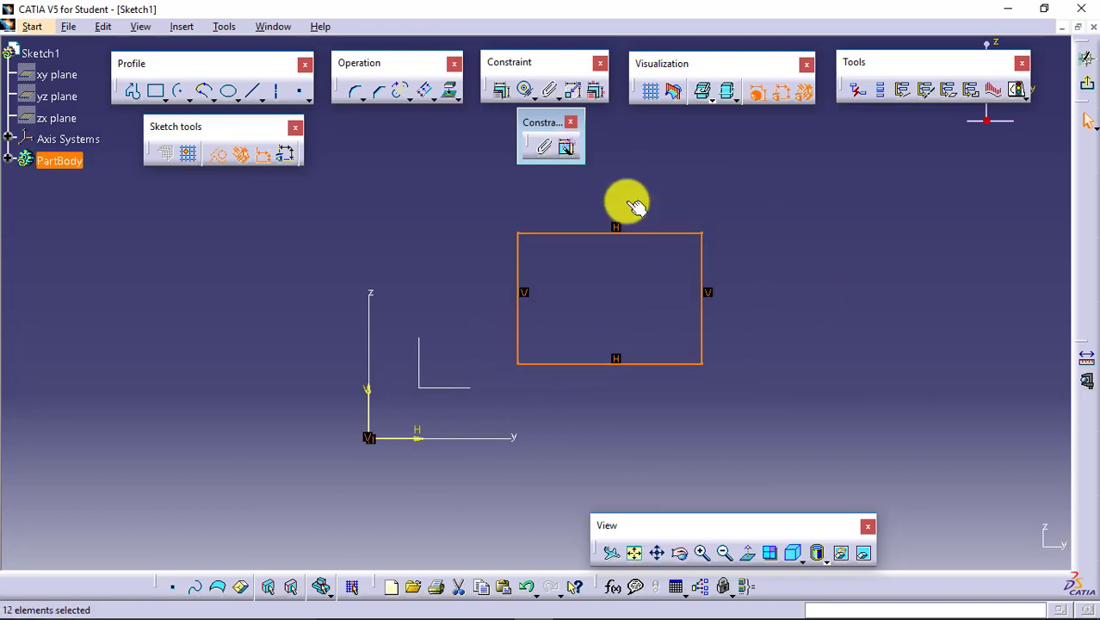
{"action": "left_click", "coordinate": [570, 155]}
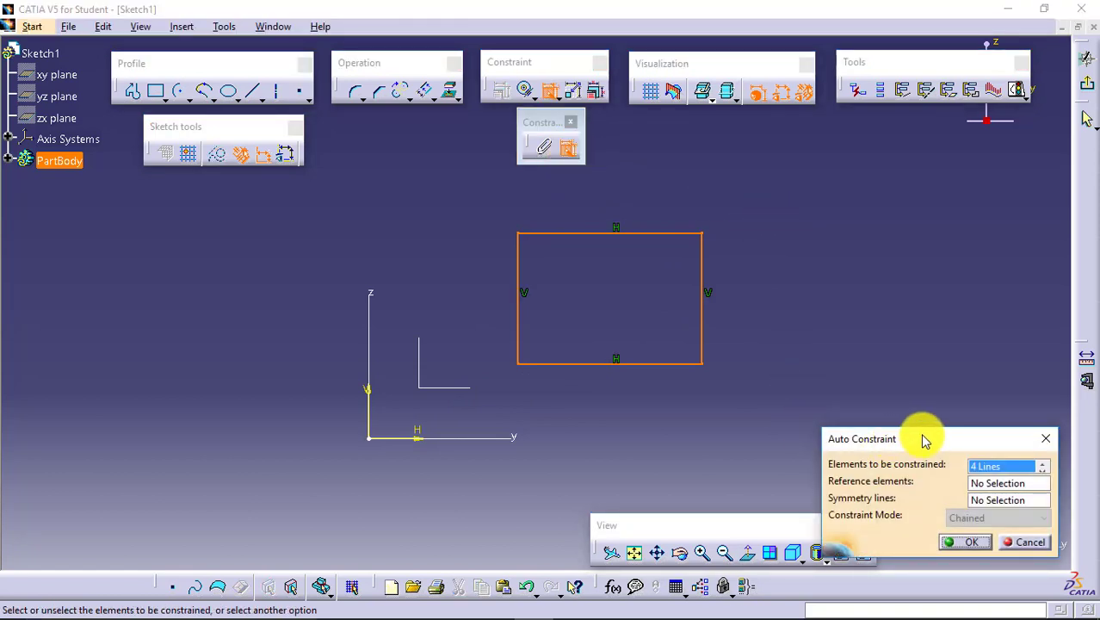
{"action": "left_click_drag", "start_coordinate": [923, 441], "coordinate": [884, 232]}
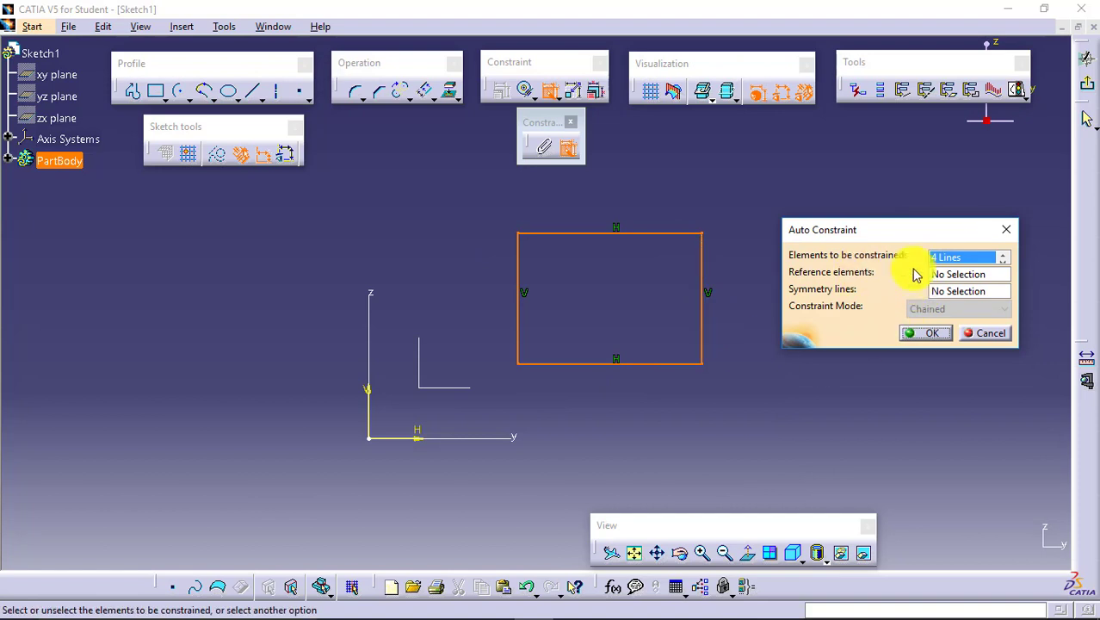
{"action": "left_click", "coordinate": [956, 274]}
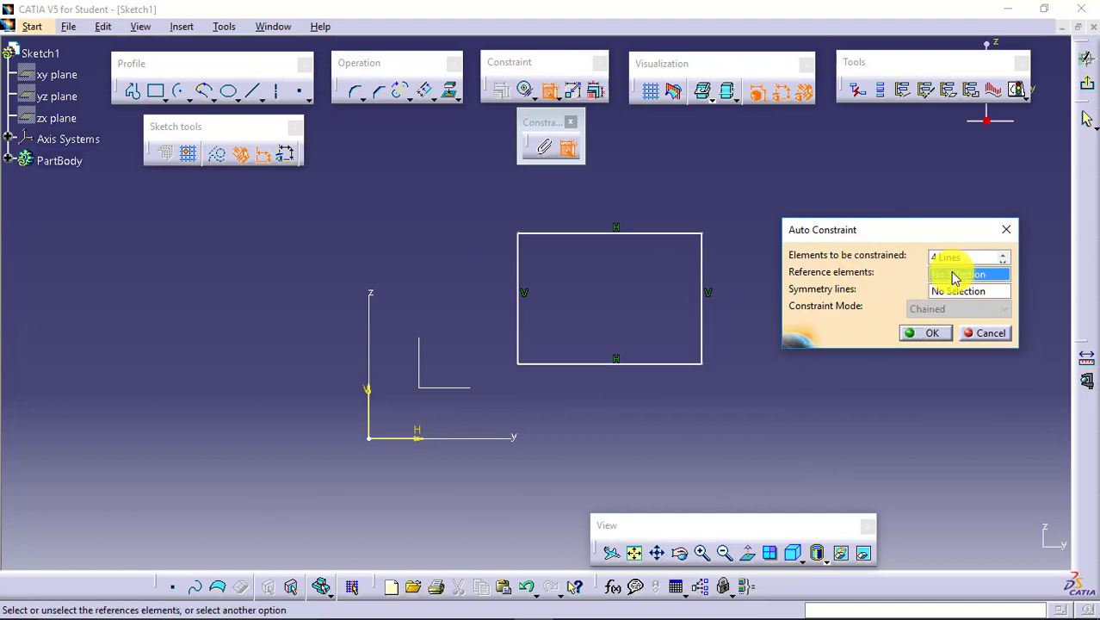
{"action": "left_click", "coordinate": [498, 440]}
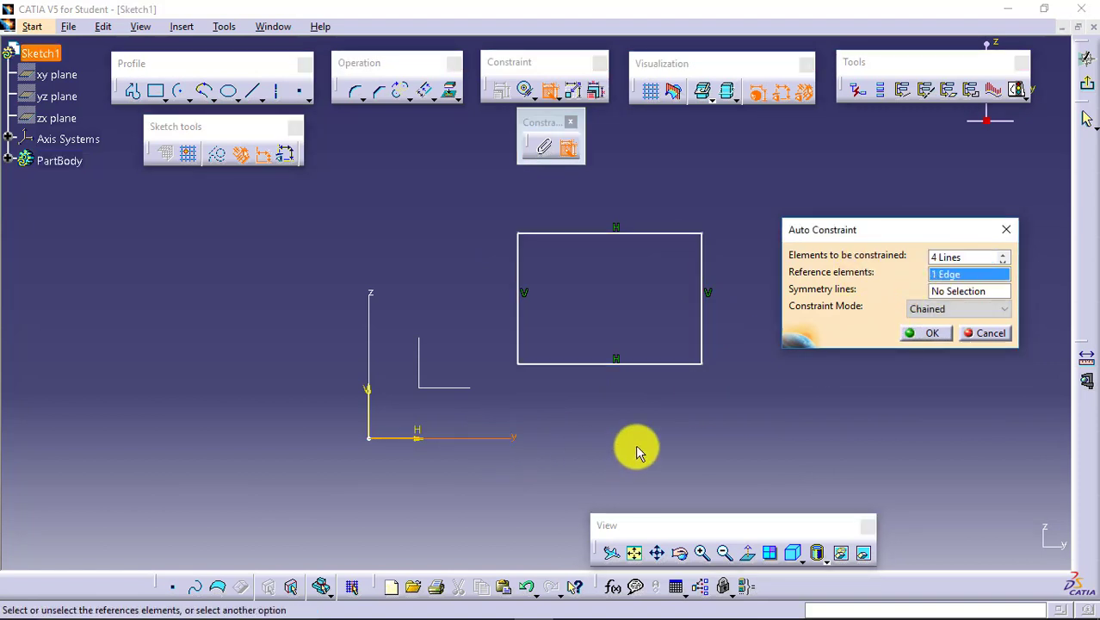
{"action": "left_click", "coordinate": [372, 328]}
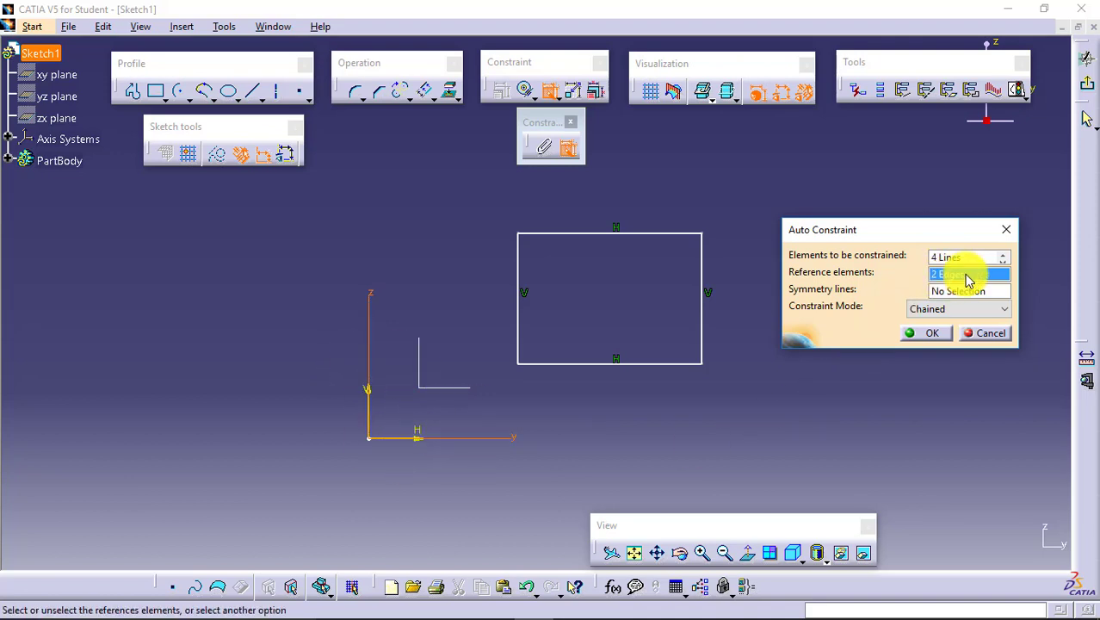
{"action": "left_click", "coordinate": [929, 337]}
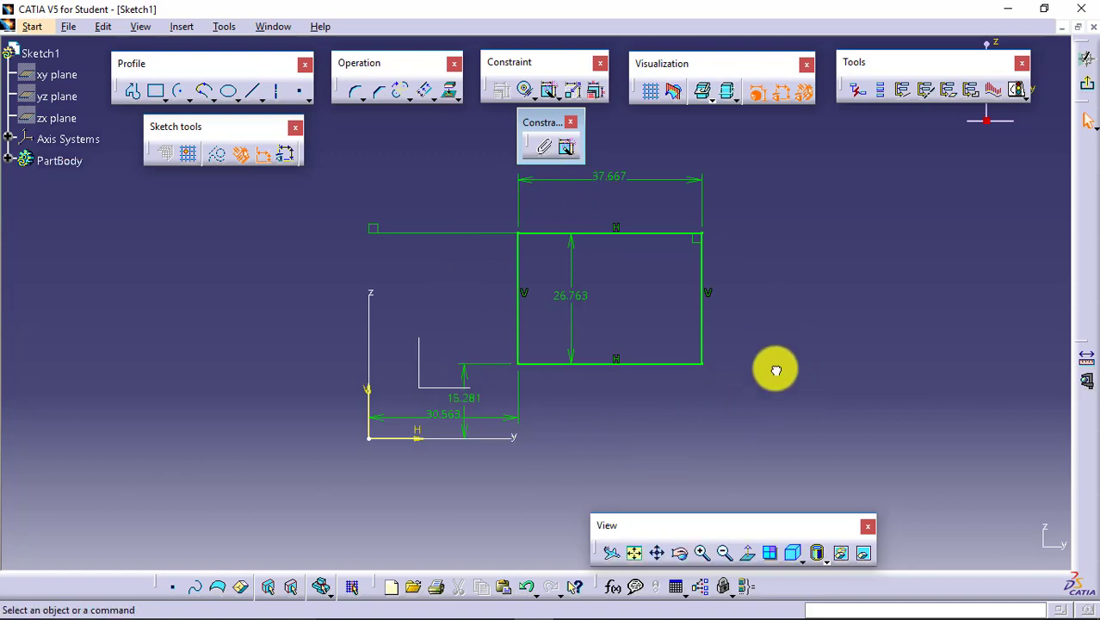
Draw a short horizontal line lying on the rectangle's top edge with the Profile tool
{"action": "left_click", "coordinate": [154, 91]}
{"action": "left_click", "coordinate": [553, 230]}
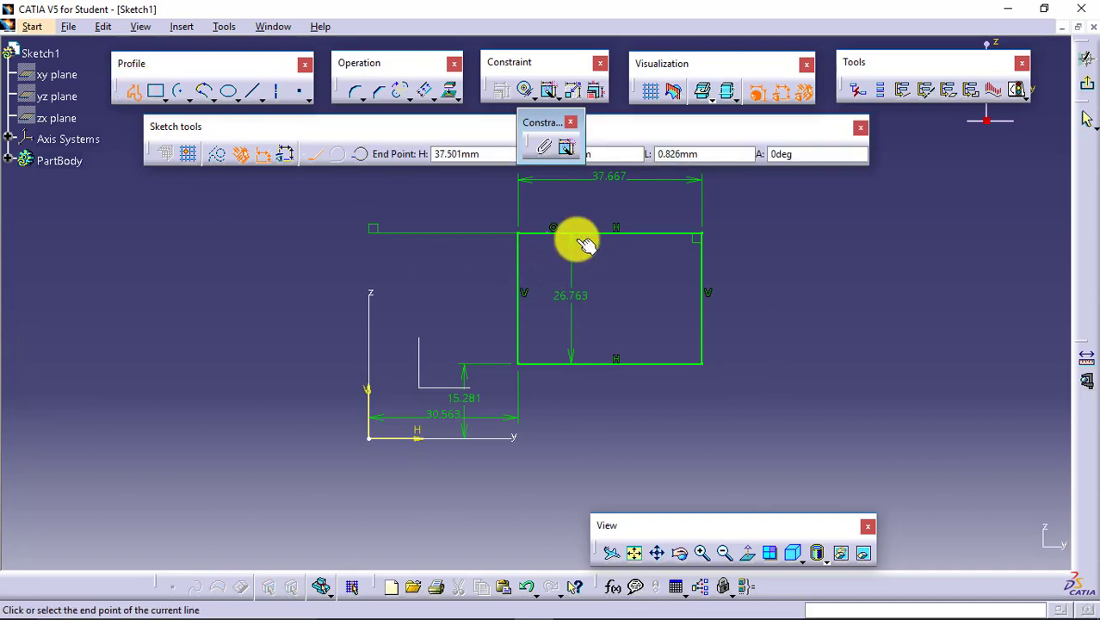
{"action": "left_click", "coordinate": [653, 233]}
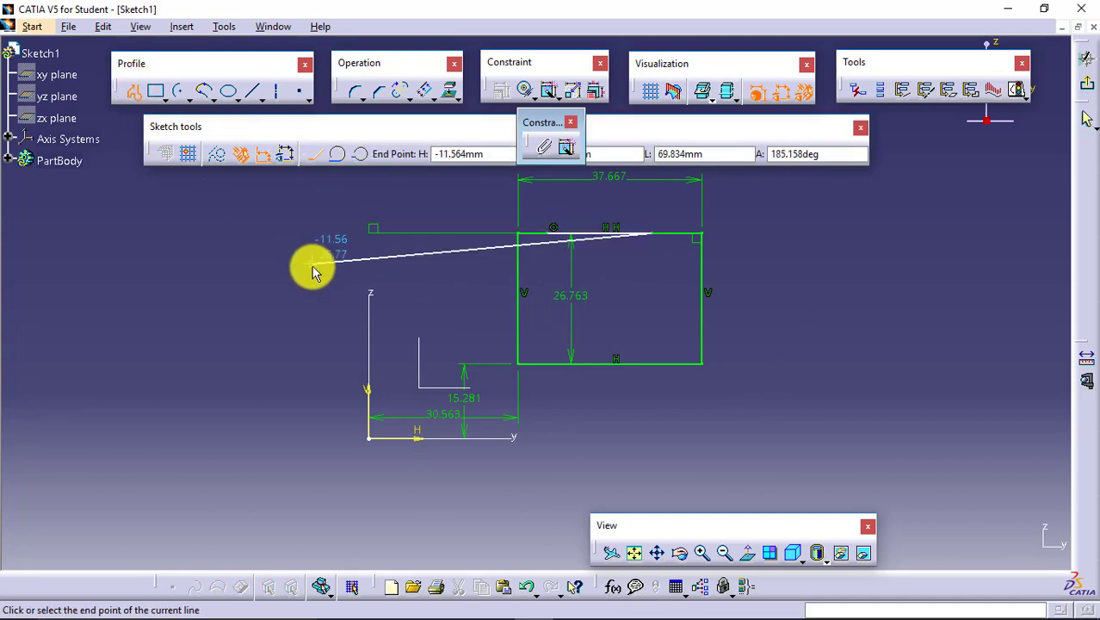
{"action": "key", "text": "Escape"}
{"action": "key", "text": "Escape"}
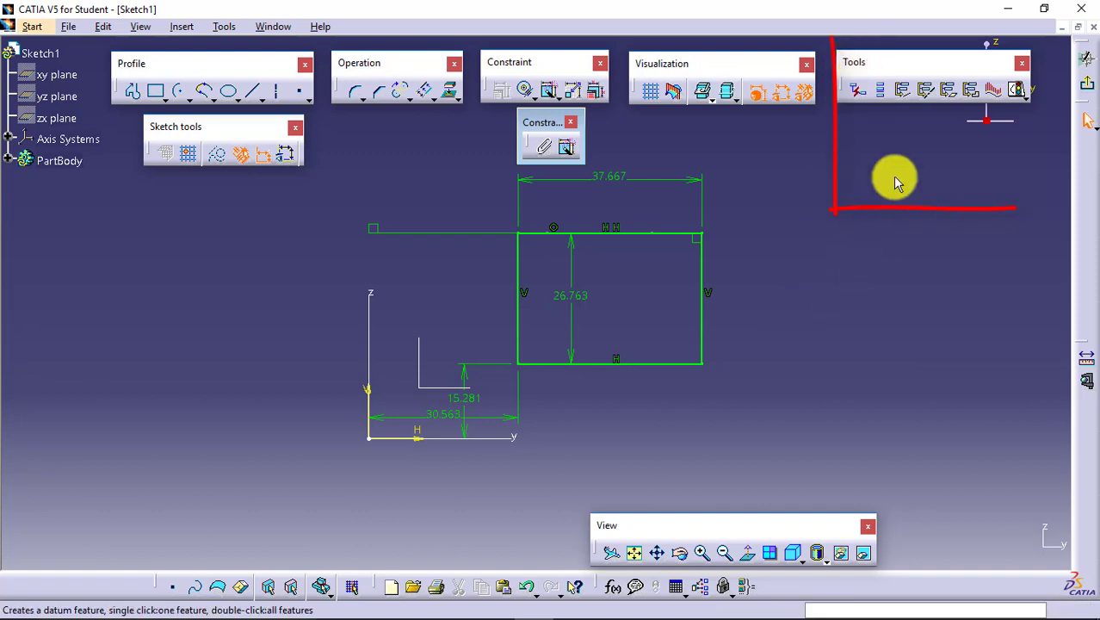
Detach the sketch analysis tools, check the Sketch Solving Status, and examine the detailed diagnostic in Sketch Analysis
{"action": "left_click", "coordinate": [1026, 97]}
{"action": "mouse_move", "coordinate": [984, 130]}
{"action": "left_mouse_down"}
{"action": "mouse_move", "coordinate": [902, 147]}
{"action": "mouse_move", "coordinate": [921, 176]}
{"action": "mouse_move", "coordinate": [911, 165]}
{"action": "left_mouse_up"}
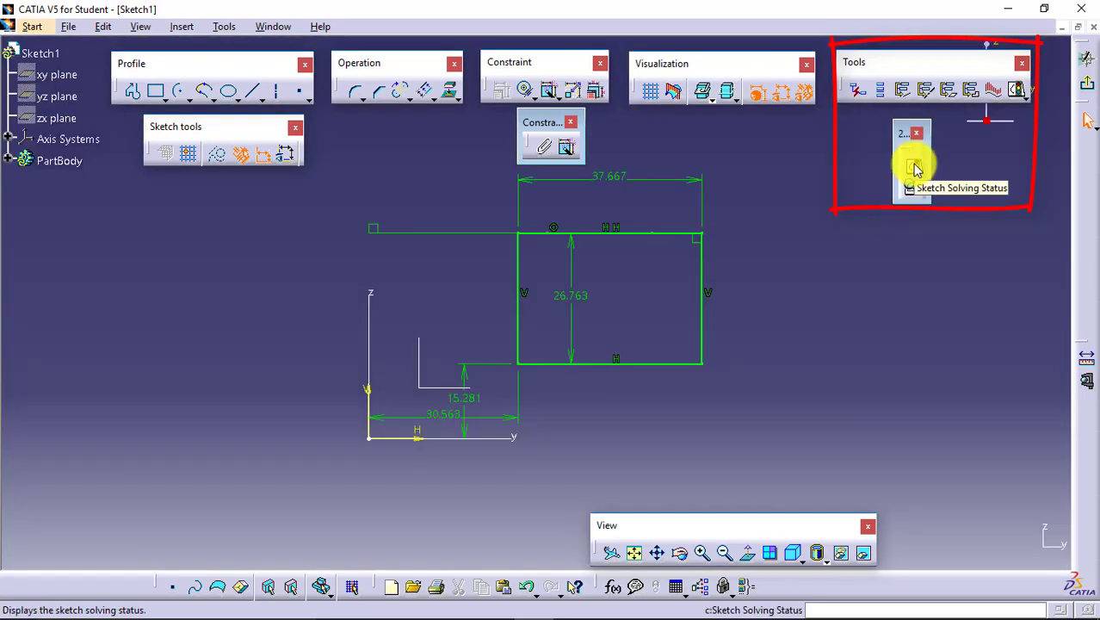
{"action": "left_click", "coordinate": [914, 167]}
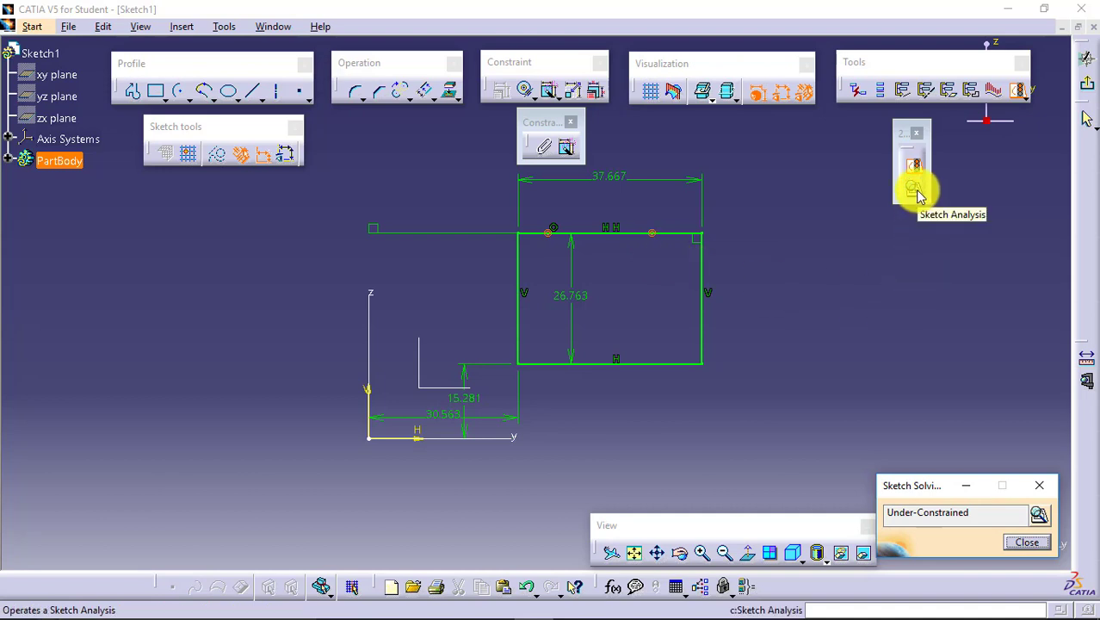
{"action": "left_click", "coordinate": [1040, 519]}
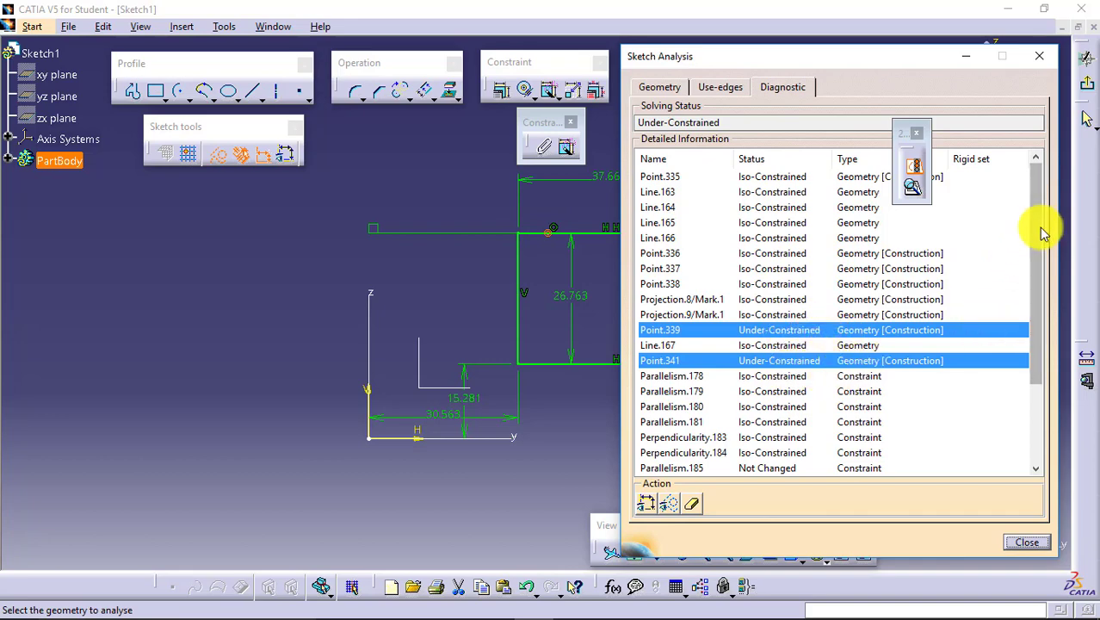
{"action": "mouse_move", "coordinate": [1039, 211]}
{"action": "left_mouse_down"}
{"action": "mouse_move", "coordinate": [1042, 362]}
{"action": "mouse_move", "coordinate": [1037, 214]}
{"action": "left_mouse_up"}
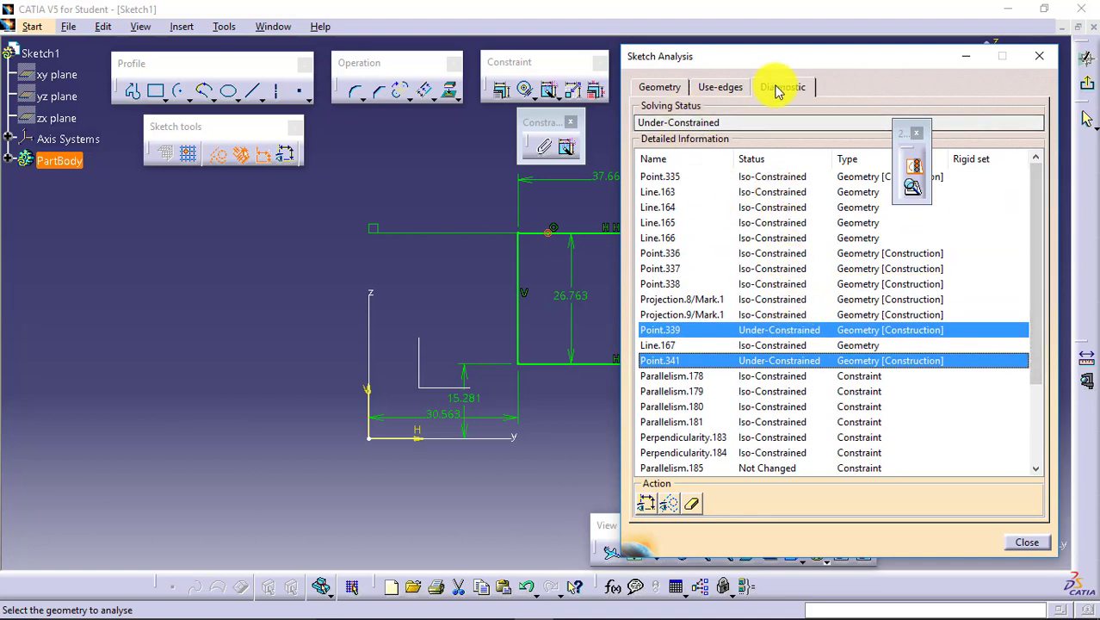
Inspect the geometry entries in Sketch Analysis and delete the isolated line on the rectangle's top edge
{"action": "left_click", "coordinate": [658, 87]}
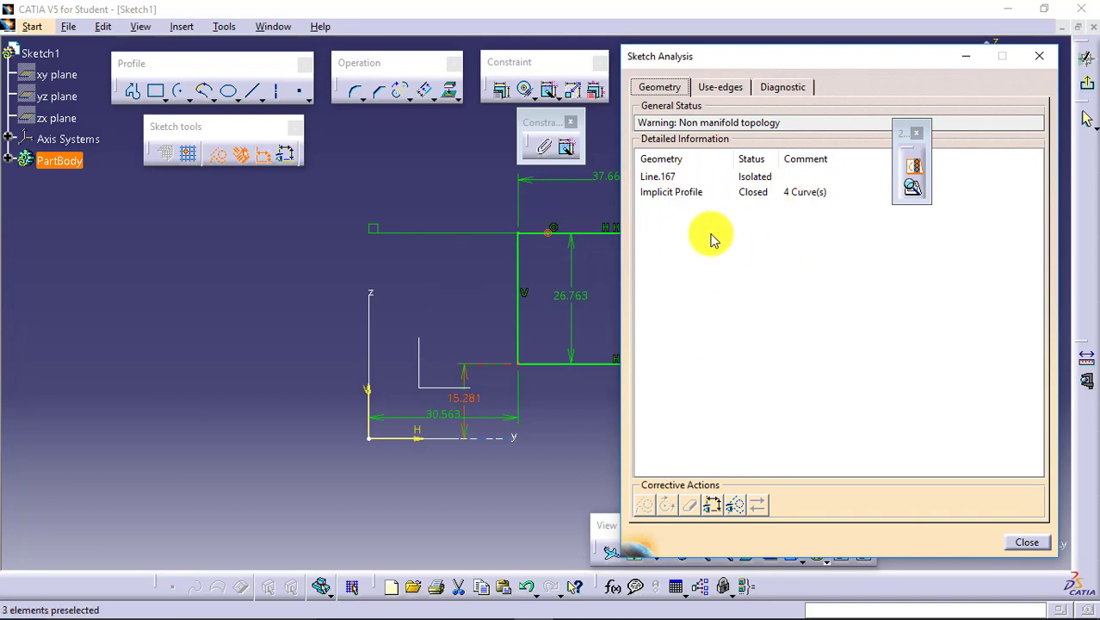
{"action": "left_click", "coordinate": [682, 196]}
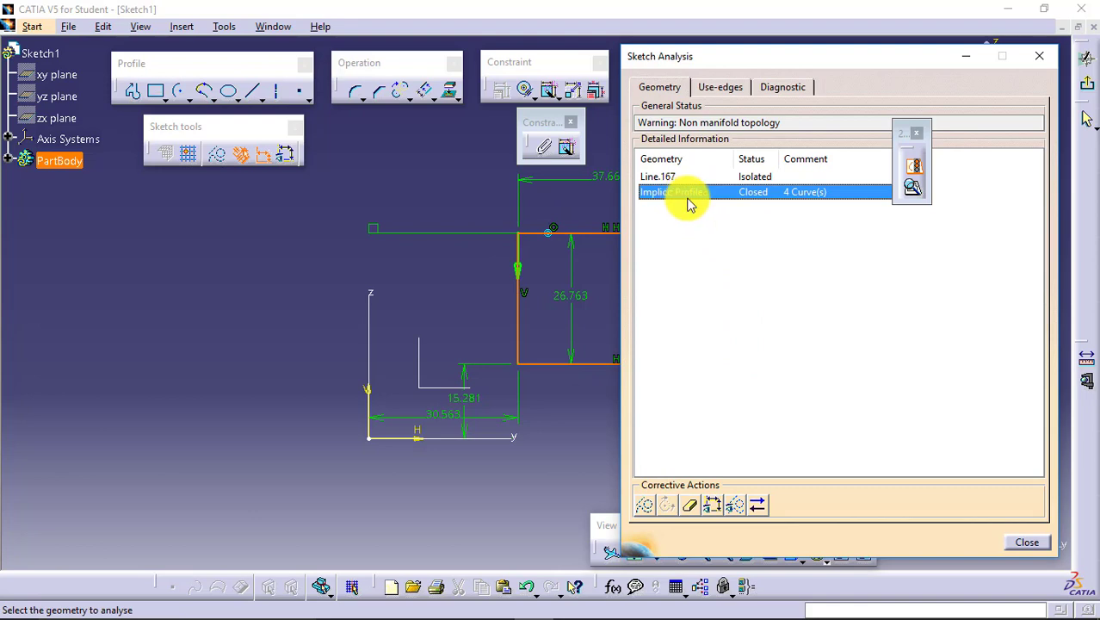
{"action": "left_click", "coordinate": [757, 177]}
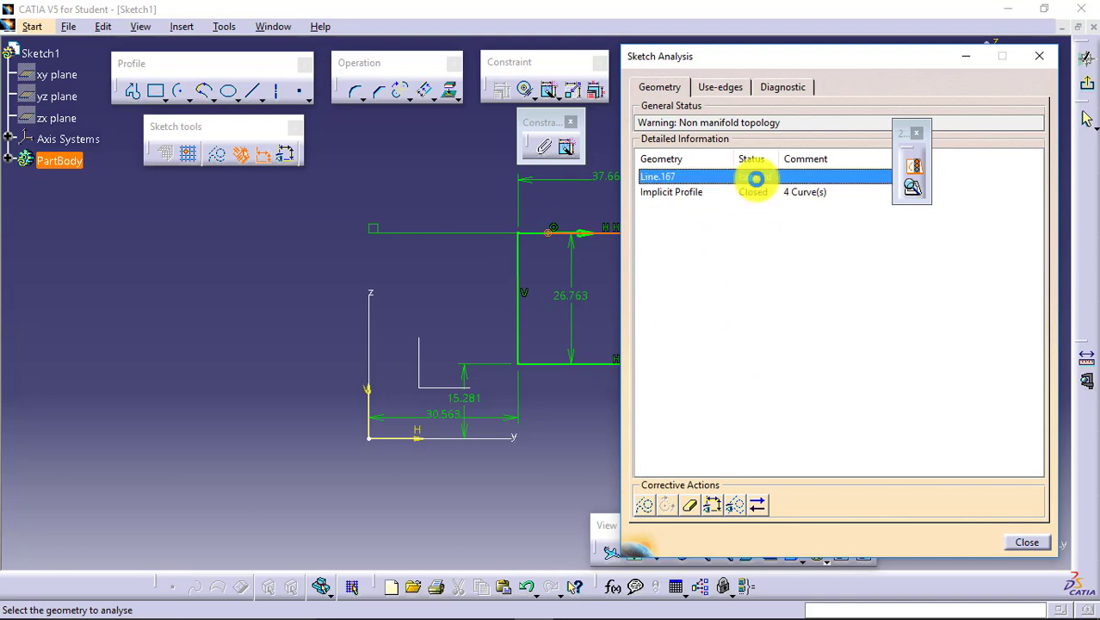
{"action": "right_click", "coordinate": [754, 179]}
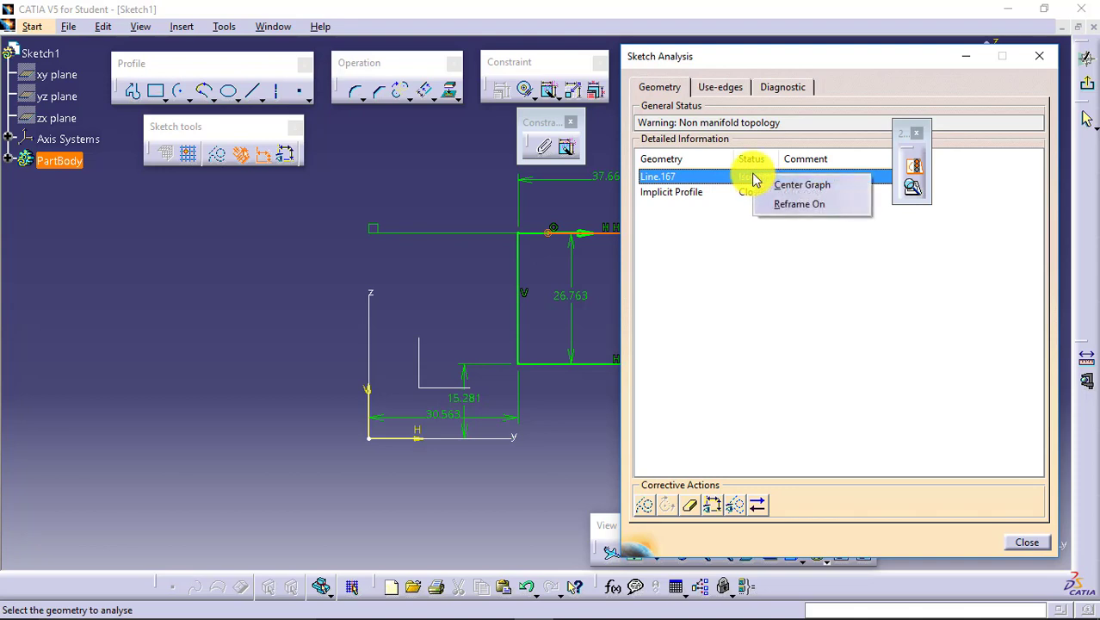
{"action": "left_click", "coordinate": [690, 505]}
{"action": "left_click", "coordinate": [1021, 541]}
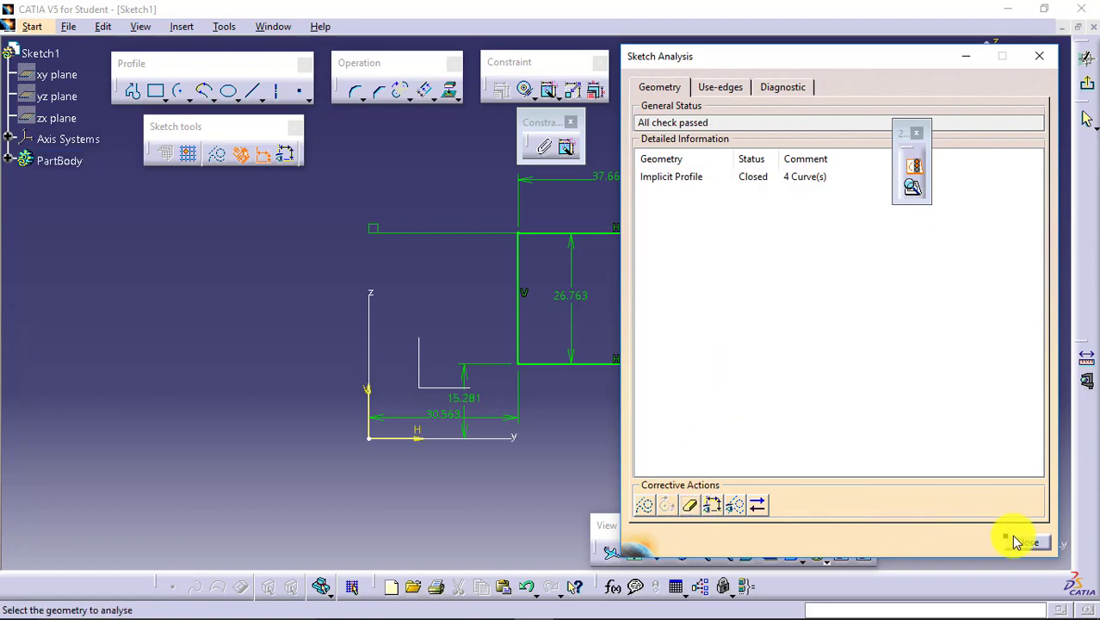
Review the remaining diagnostic entries, close Sketch Analysis, and recheck the Sketch Solving Status
{"action": "left_click", "coordinate": [744, 183]}
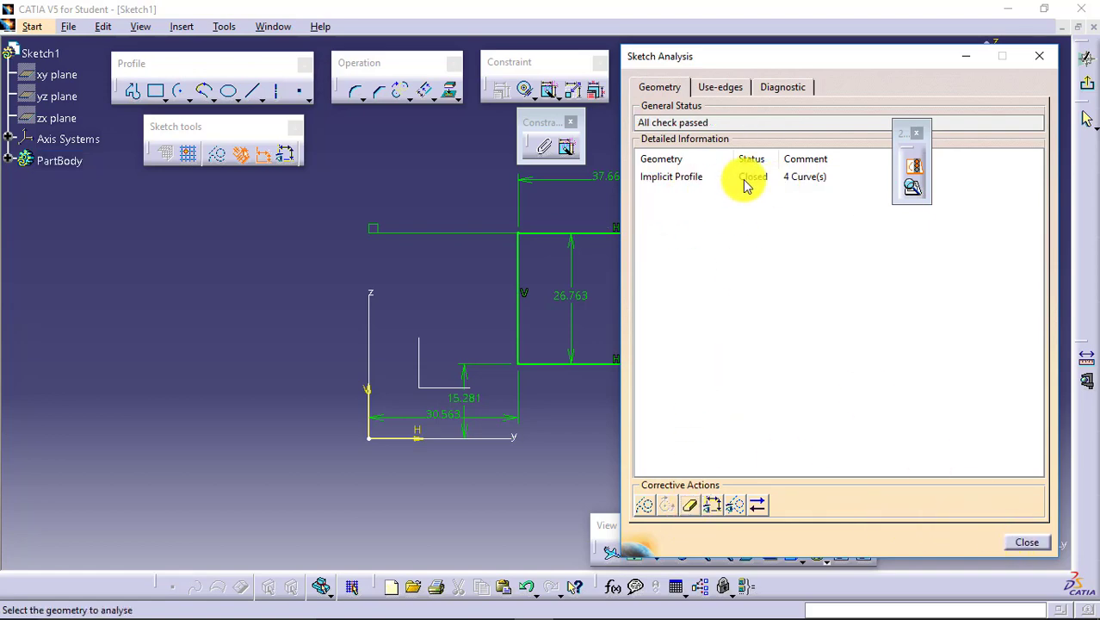
{"action": "left_click", "coordinate": [785, 87]}
{"action": "left_click_drag", "start_coordinate": [1044, 228], "coordinate": [1042, 325]}
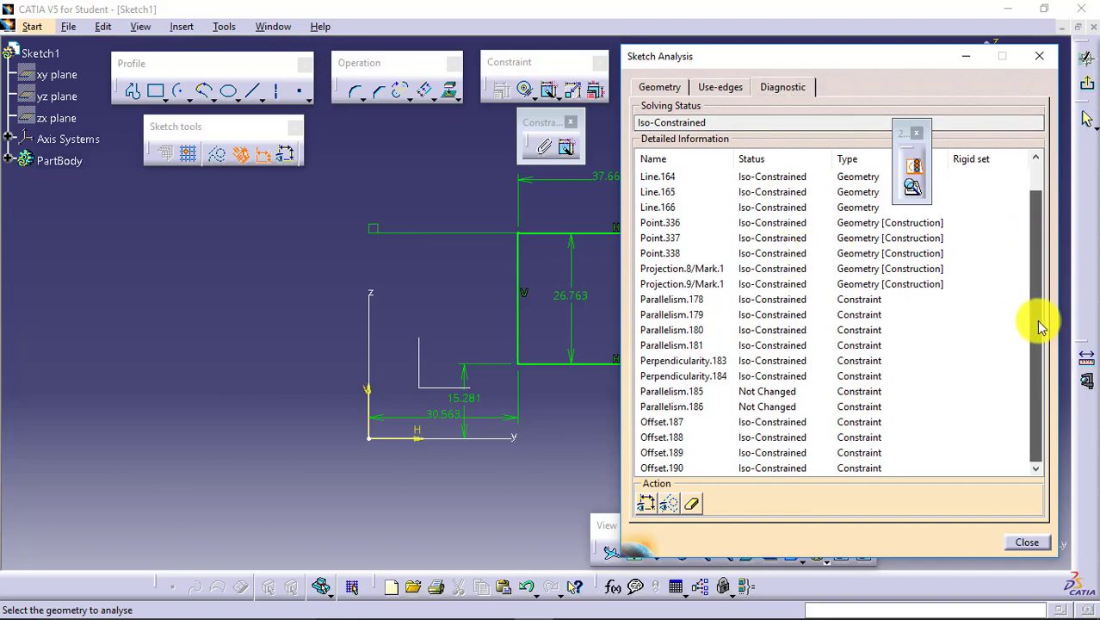
{"action": "left_click", "coordinate": [1021, 541]}
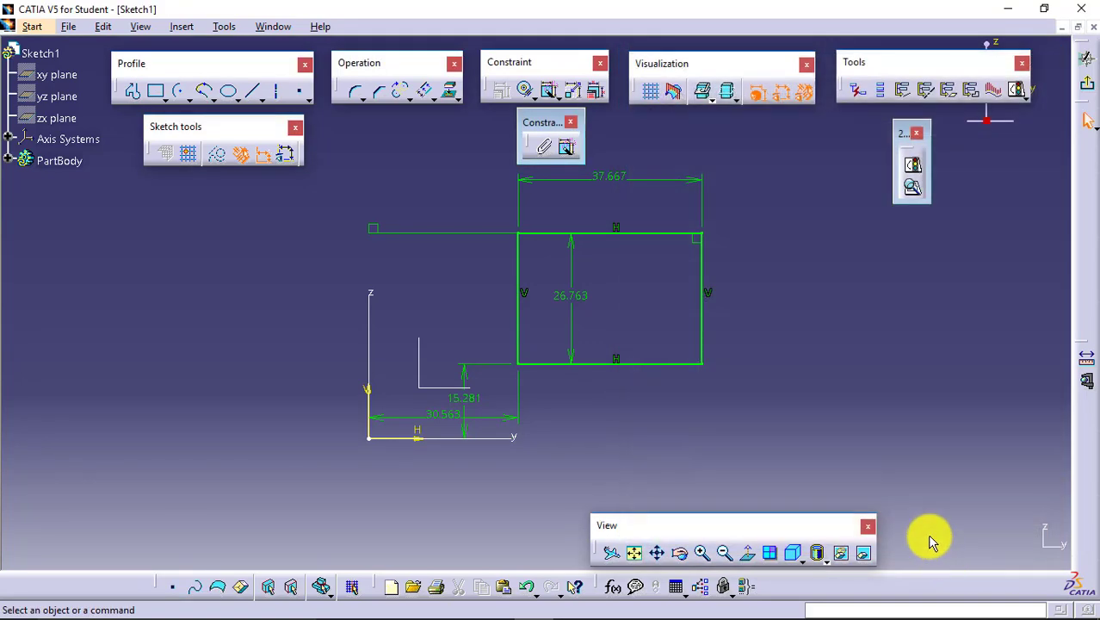
{"action": "left_click", "coordinate": [913, 166]}
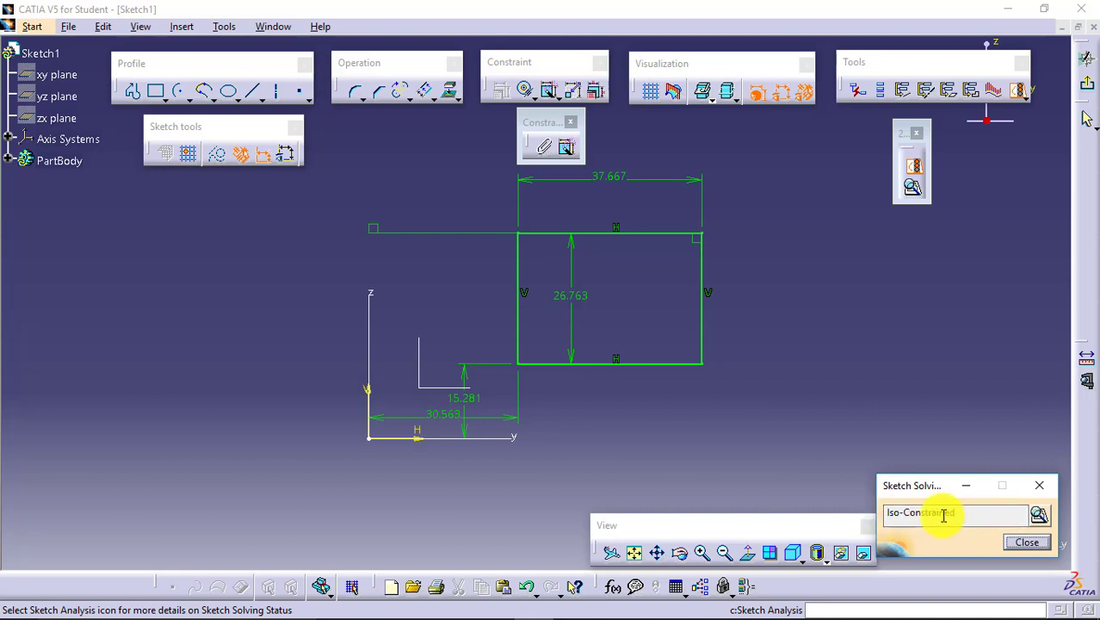
Close the Sketch Solving Status and add a redundant distance dimension between the vertical axis and the rectangle's left edge
{"action": "left_click", "coordinate": [1033, 543]}
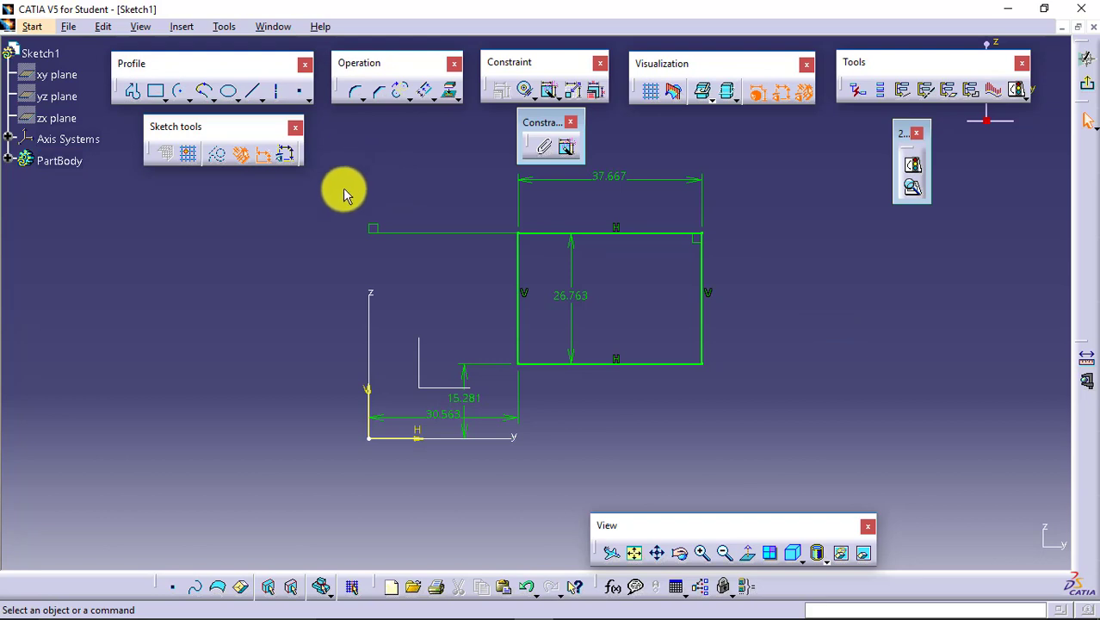
{"action": "left_click", "coordinate": [525, 92]}
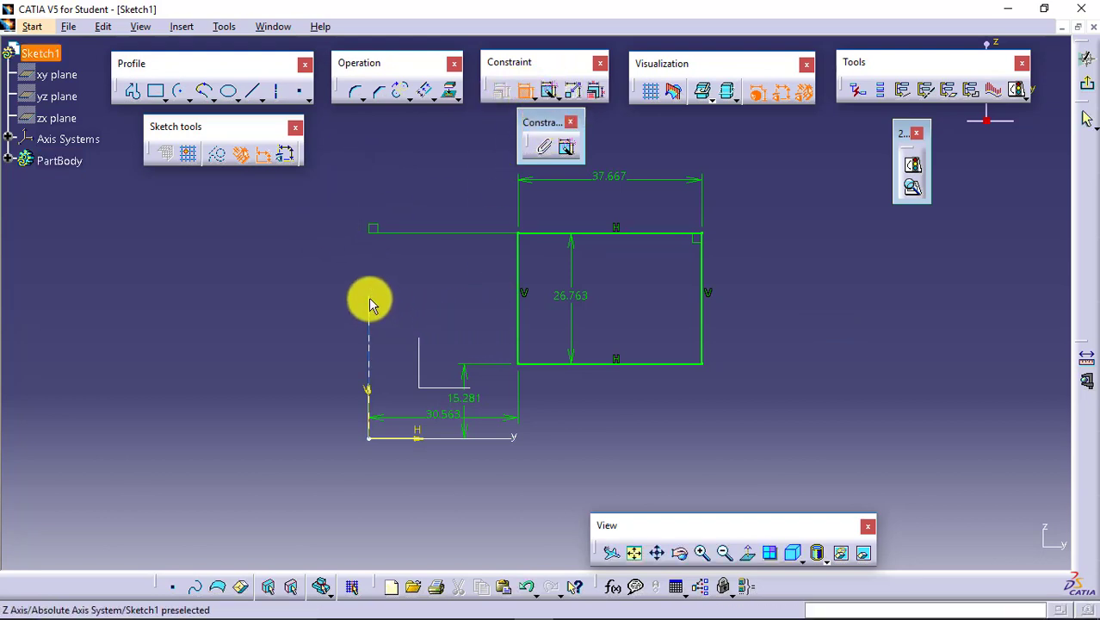
{"action": "left_click", "coordinate": [369, 299]}
{"action": "left_click", "coordinate": [517, 270]}
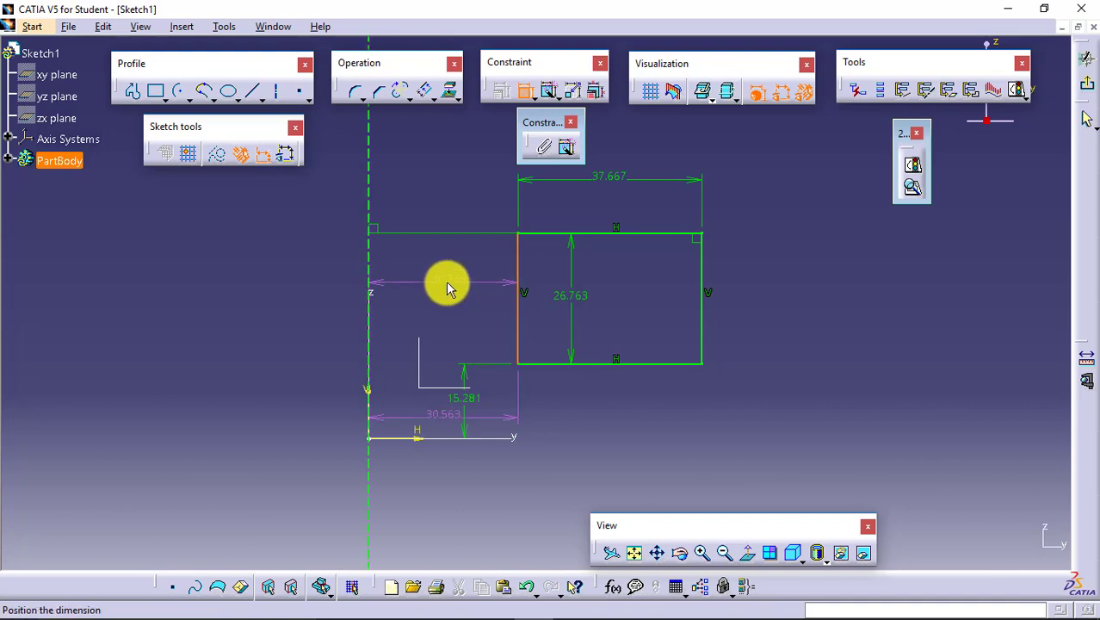
{"action": "left_click", "coordinate": [447, 283]}
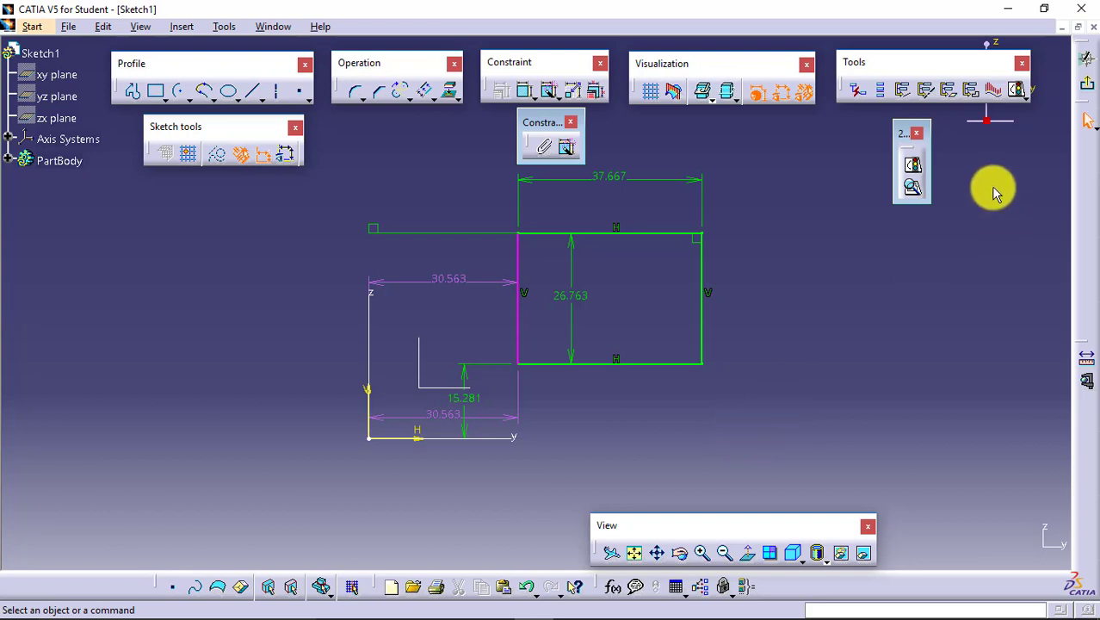
Check the Sketch Solving Status with the duplicate horizontal distance dimension in place
{"action": "left_click", "coordinate": [914, 165]}
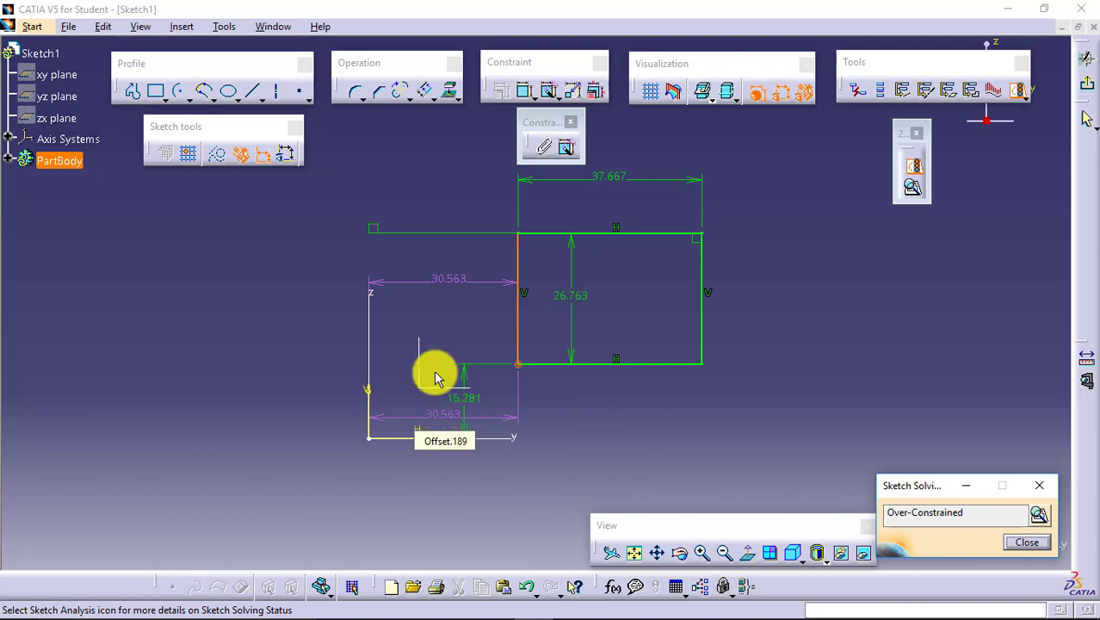
{"action": "left_click", "coordinate": [447, 280]}
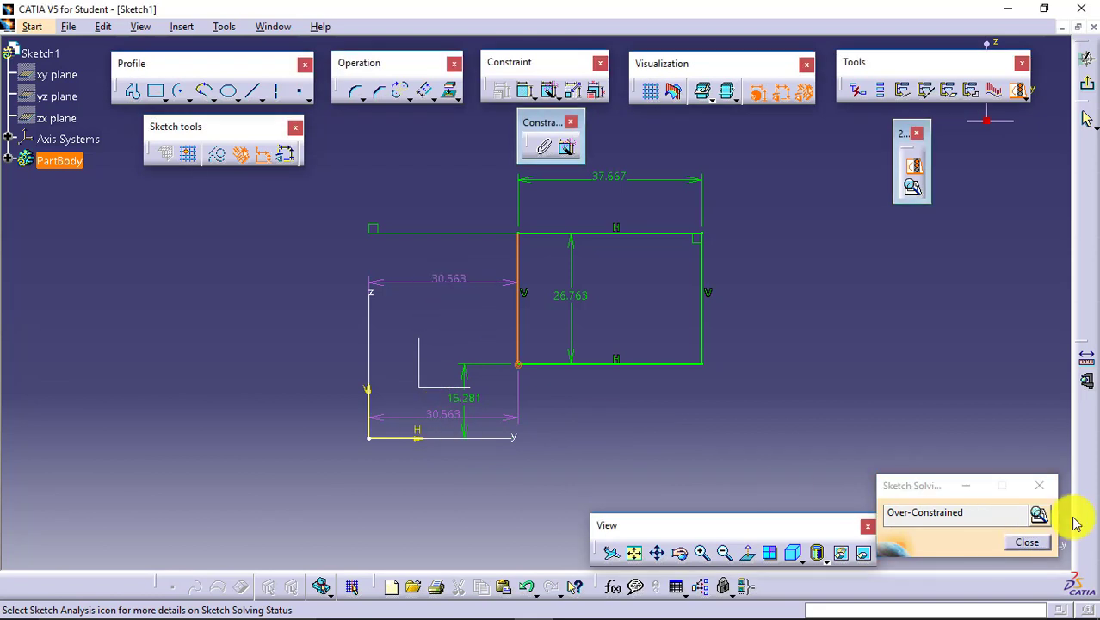
{"action": "left_click", "coordinate": [1027, 541]}
Delete the upper duplicate distance dimension between the vertical axis and the left edge, and recheck the Sketch Solving Status
{"action": "left_click", "coordinate": [448, 275]}
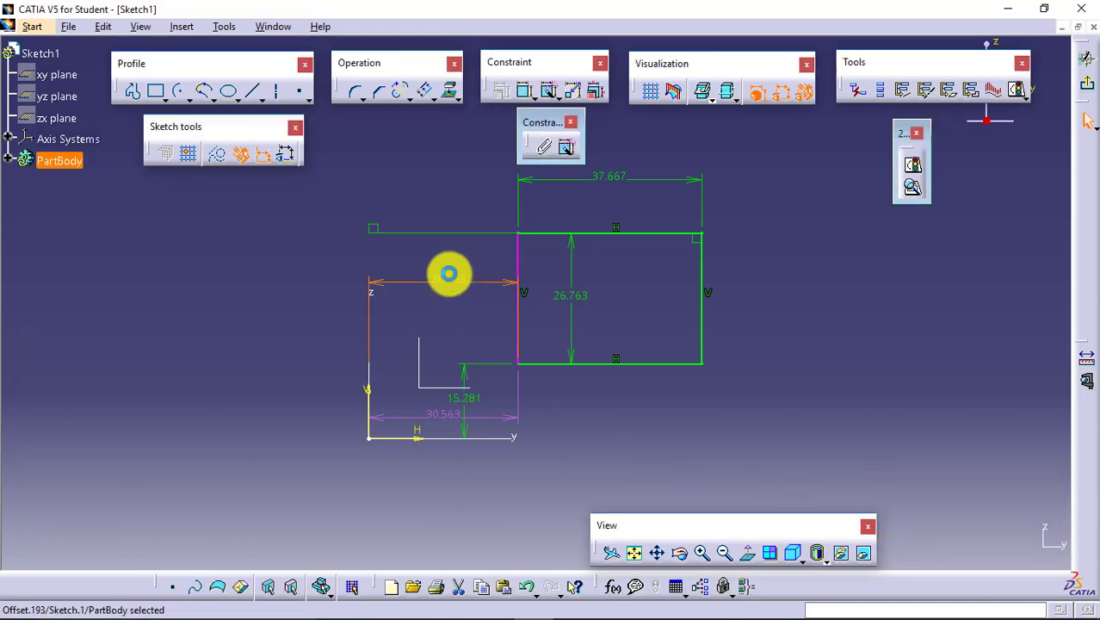
{"action": "key", "text": "Delete"}
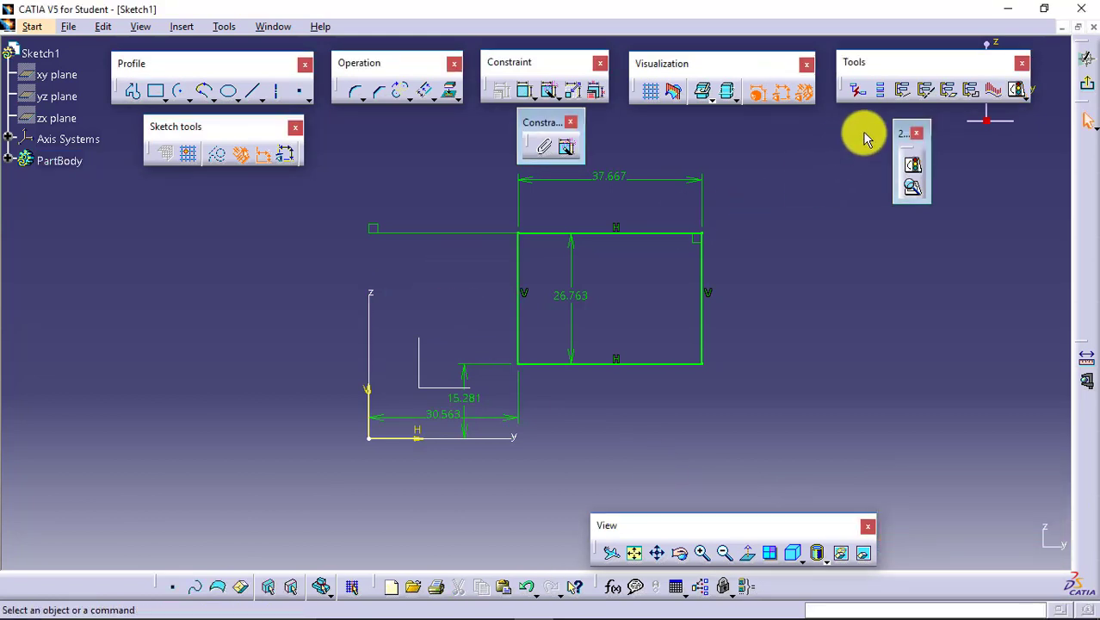
{"action": "left_click", "coordinate": [912, 163]}
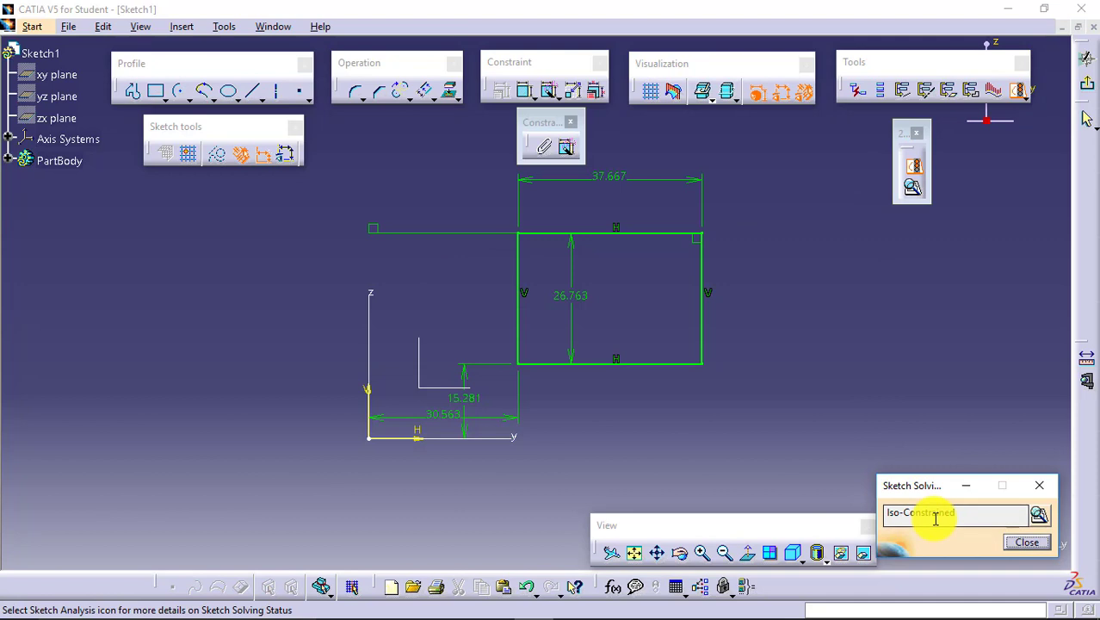
{"action": "left_click", "coordinate": [1021, 542]}
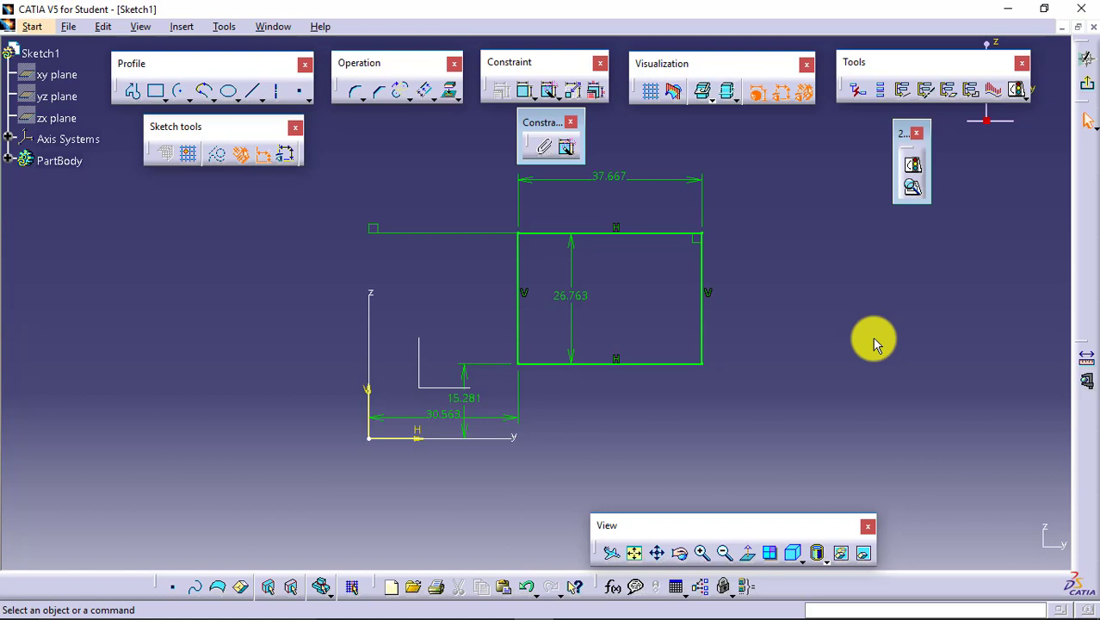
Expand PartBody in the tree, exit the sketch, and highlight Sketch.1 in the 3D view
{"action": "left_click", "coordinate": [1090, 93]}
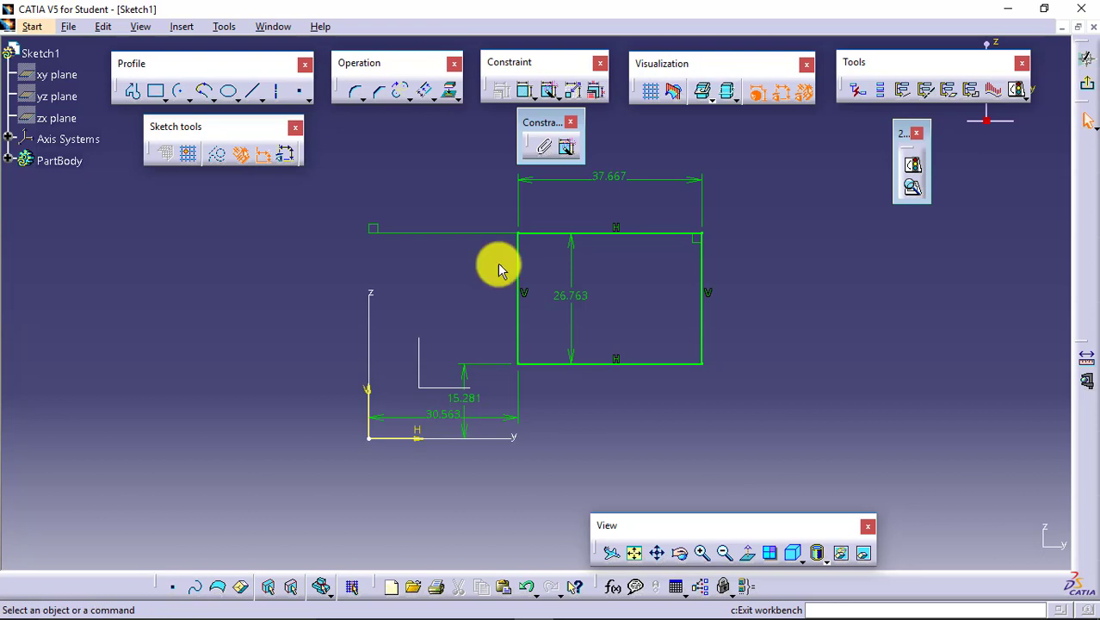
{"action": "left_click", "coordinate": [9, 162]}
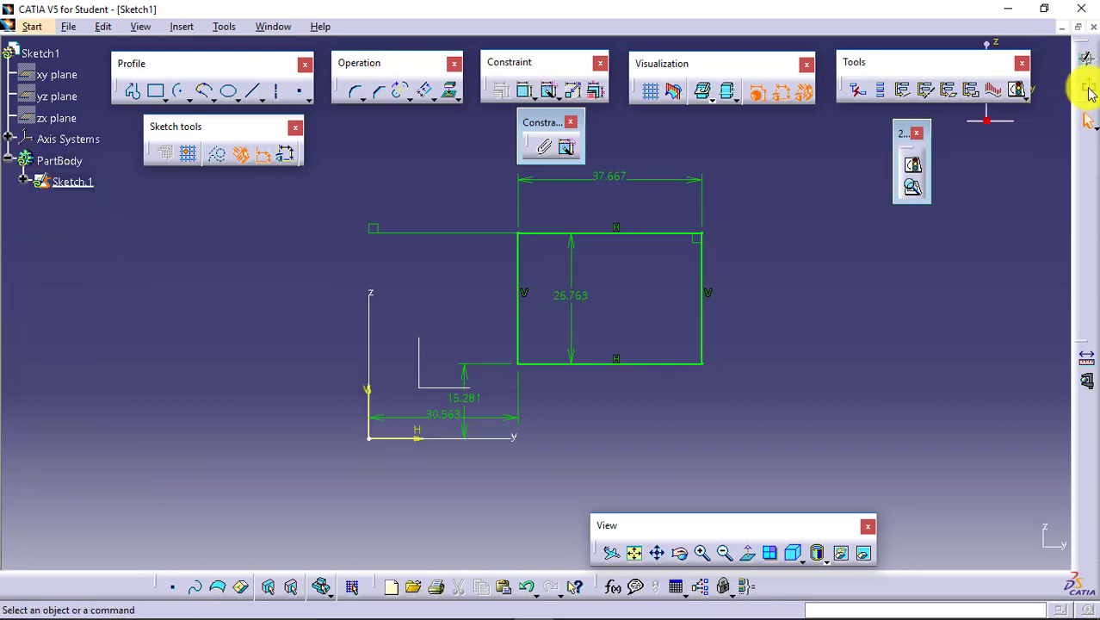
{"action": "left_click", "coordinate": [1090, 93]}
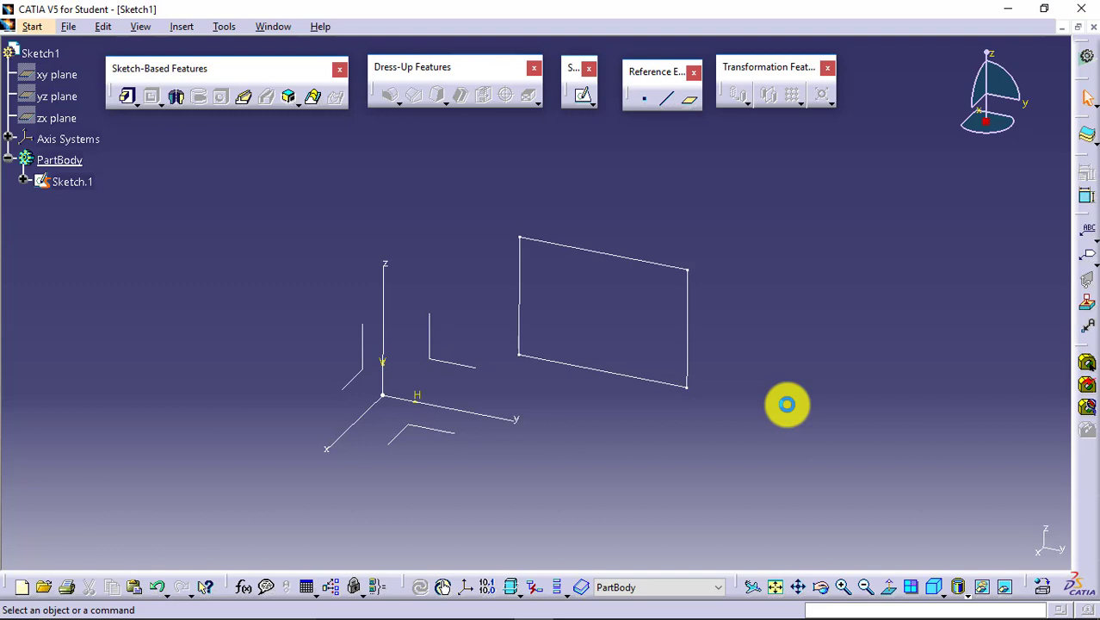
{"action": "left_click", "coordinate": [76, 180]}
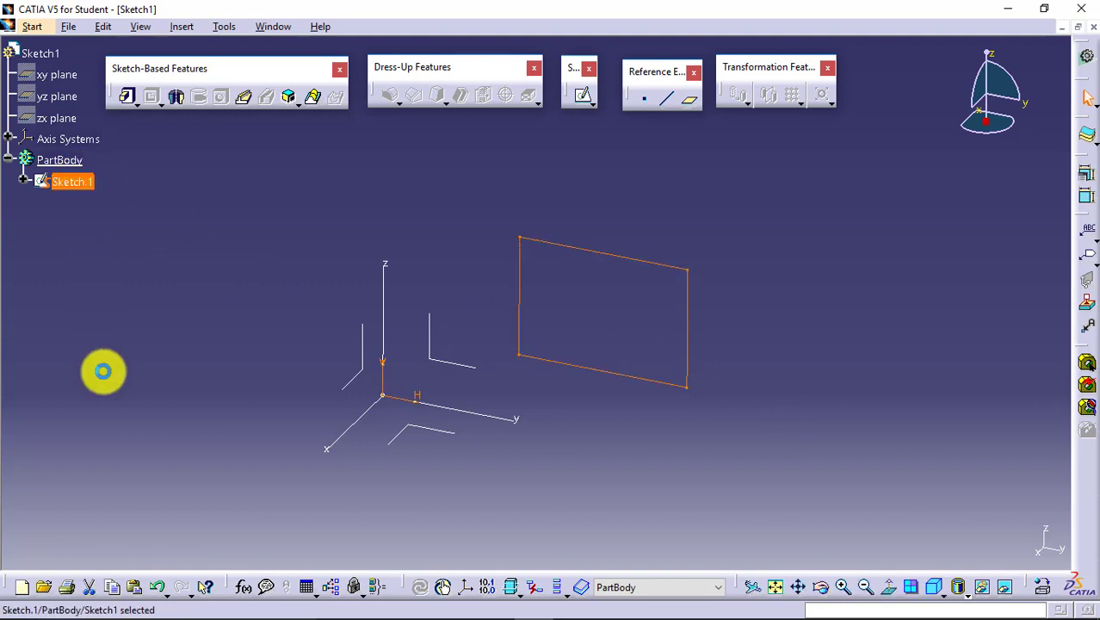
{"action": "left_click", "coordinate": [104, 371]}
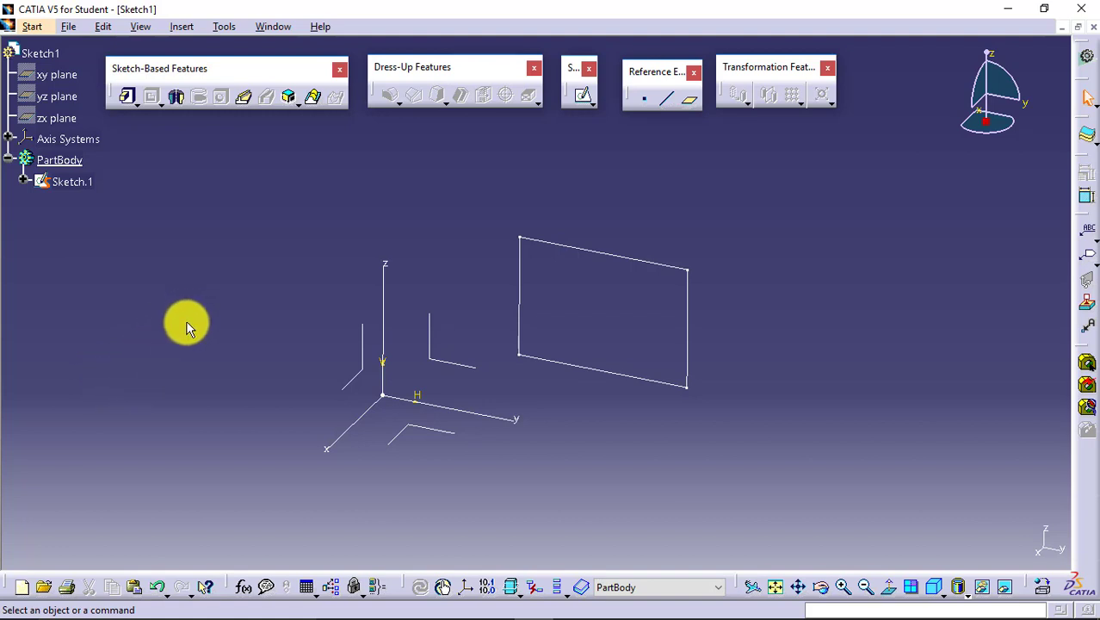
Reopen Sketch.1, draw a short horizontal line lying on the rectangle's top edge with the Profile tool, and exit the sketch
{"action": "left_click", "coordinate": [70, 182]}
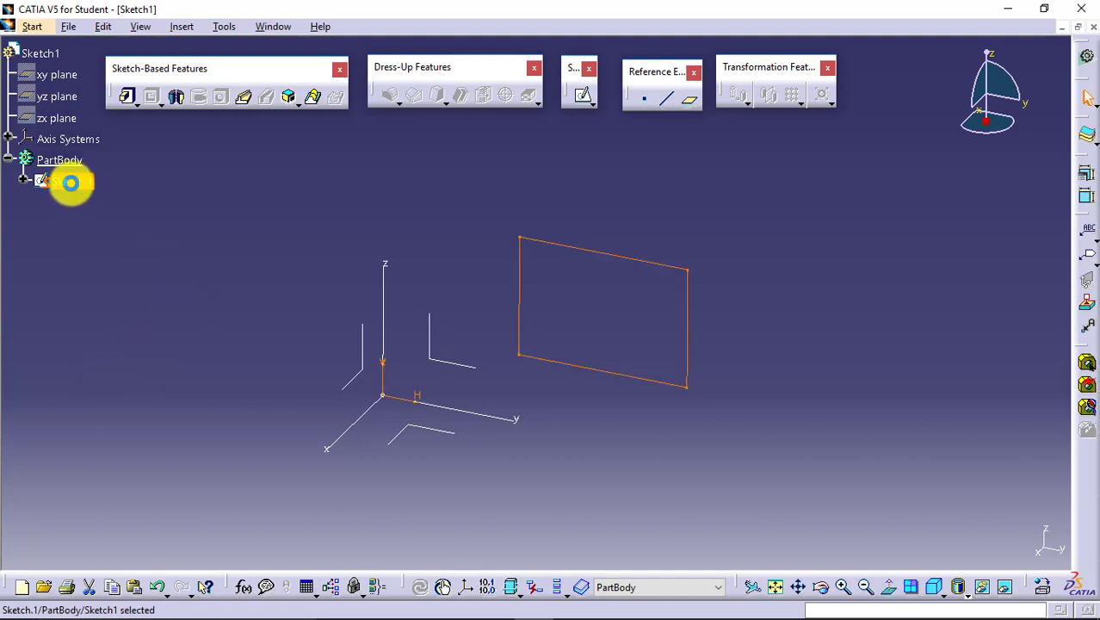
{"action": "double_click", "coordinate": [71, 182]}
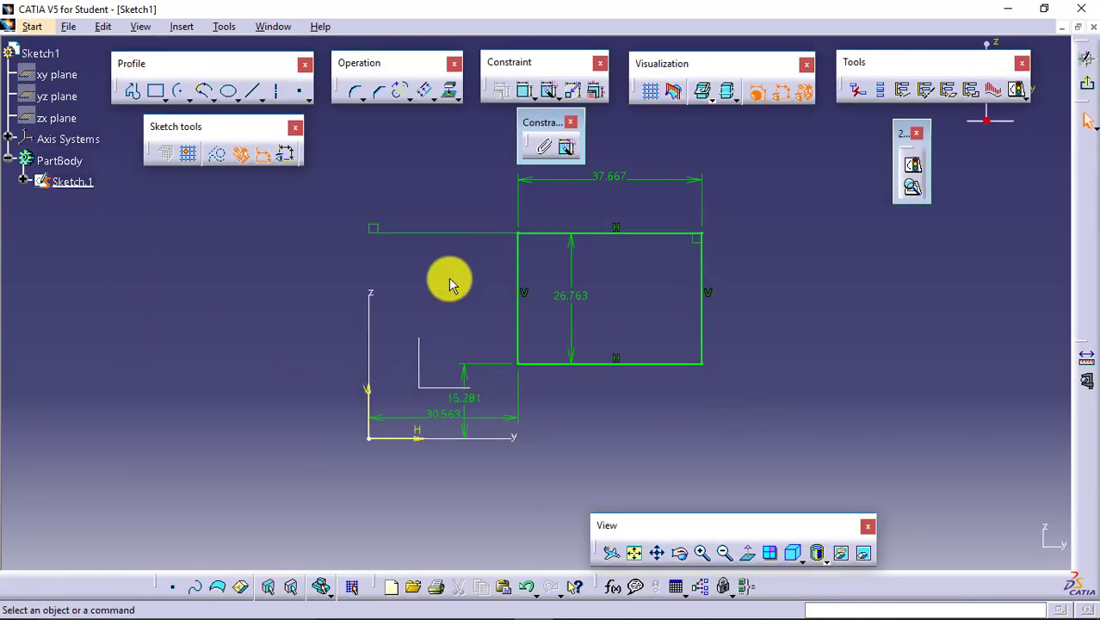
{"action": "left_click", "coordinate": [132, 90]}
{"action": "left_click", "coordinate": [547, 232]}
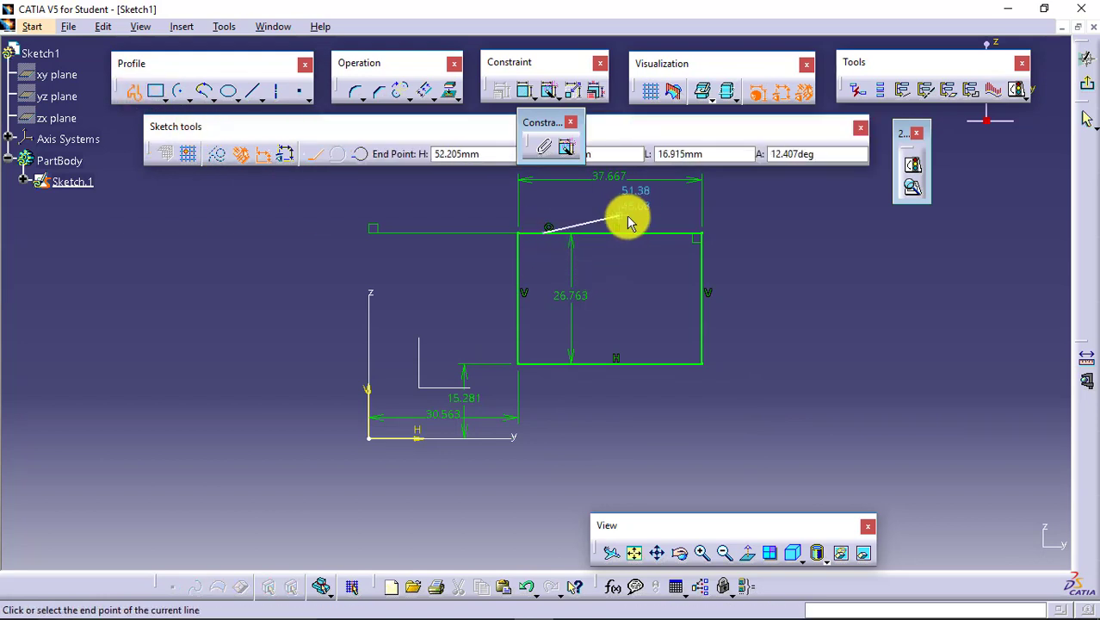
{"action": "left_click", "coordinate": [643, 232]}
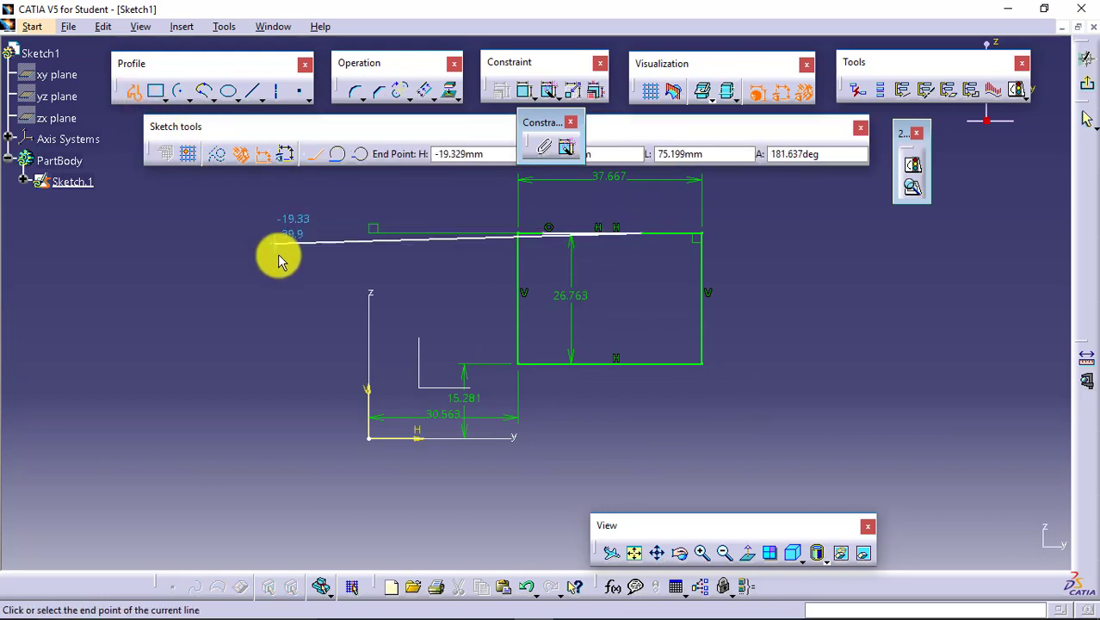
{"action": "key", "text": "Escape"}
{"action": "left_click", "coordinate": [814, 263]}
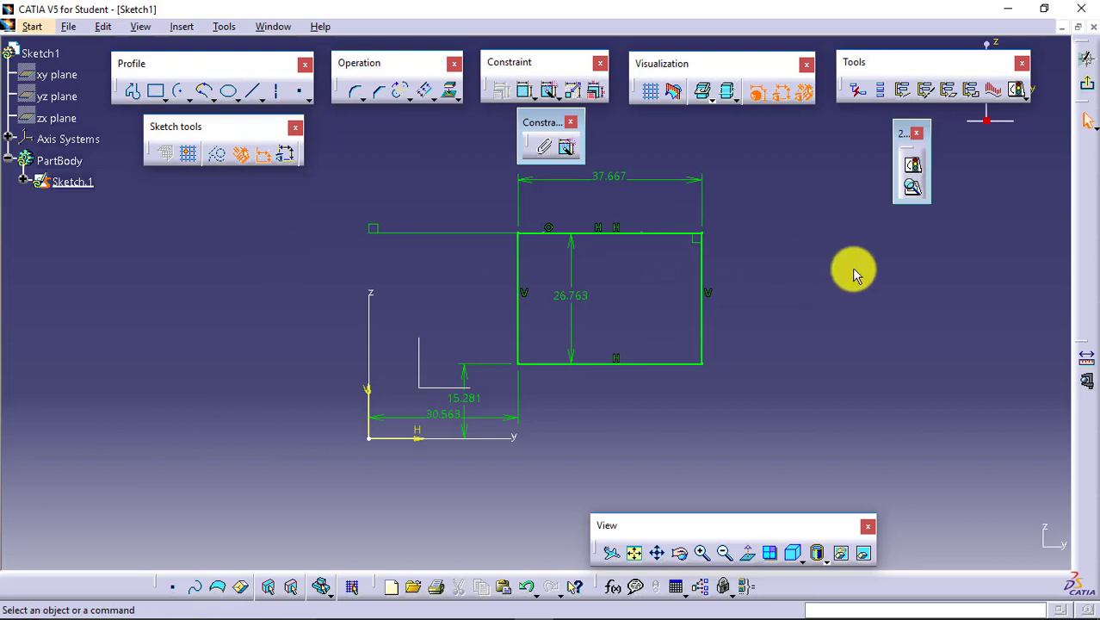
{"action": "left_click", "coordinate": [1089, 84]}
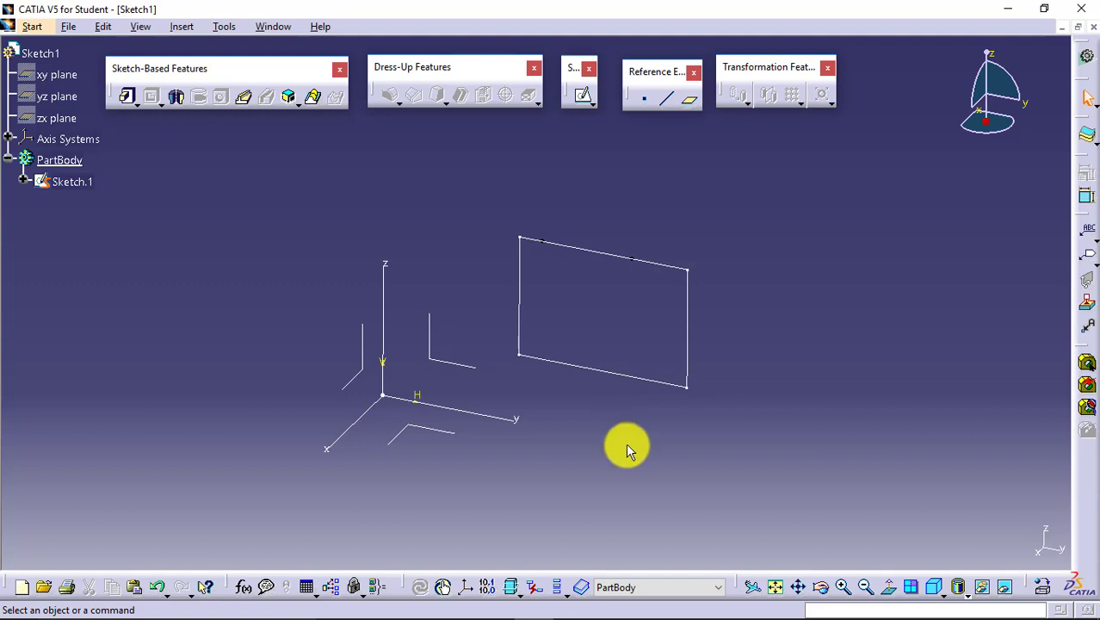
Reopen Sketch.1, delete the short line lying on the rectangle's top edge, and return to the 3D view
{"action": "double_click", "coordinate": [79, 181]}
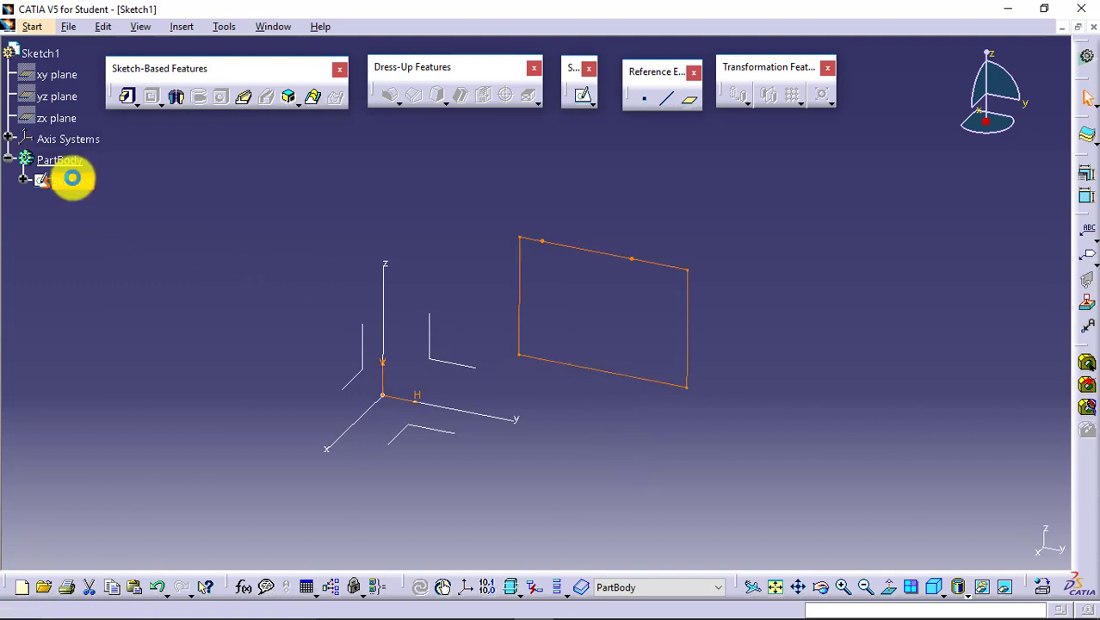
{"action": "left_click", "coordinate": [597, 233]}
{"action": "left_click", "coordinate": [610, 277]}
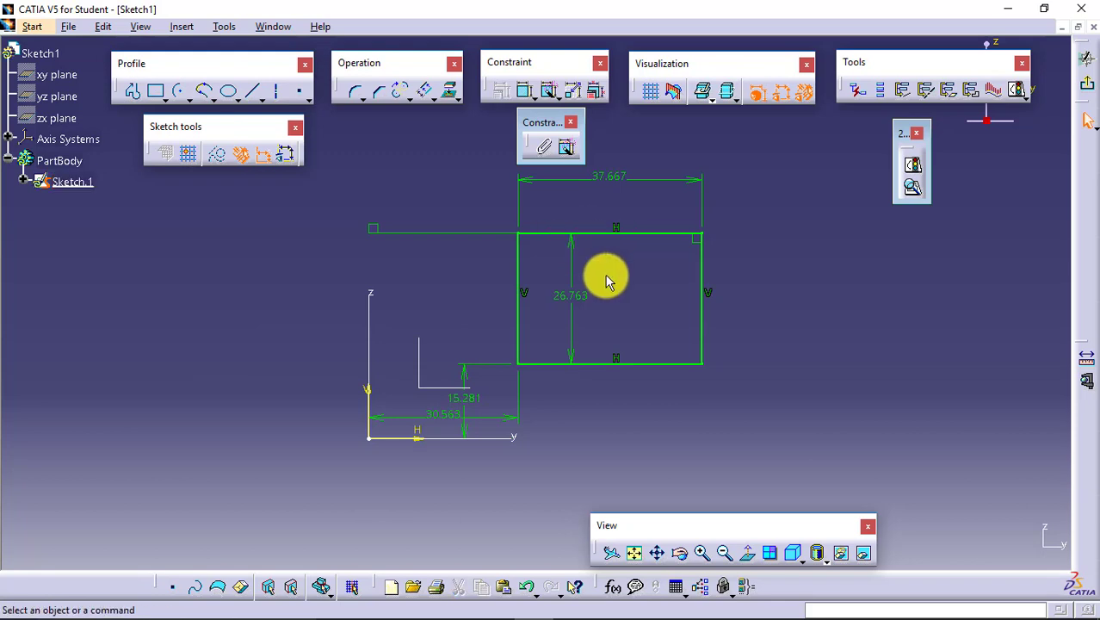
{"action": "left_click", "coordinate": [1088, 81]}
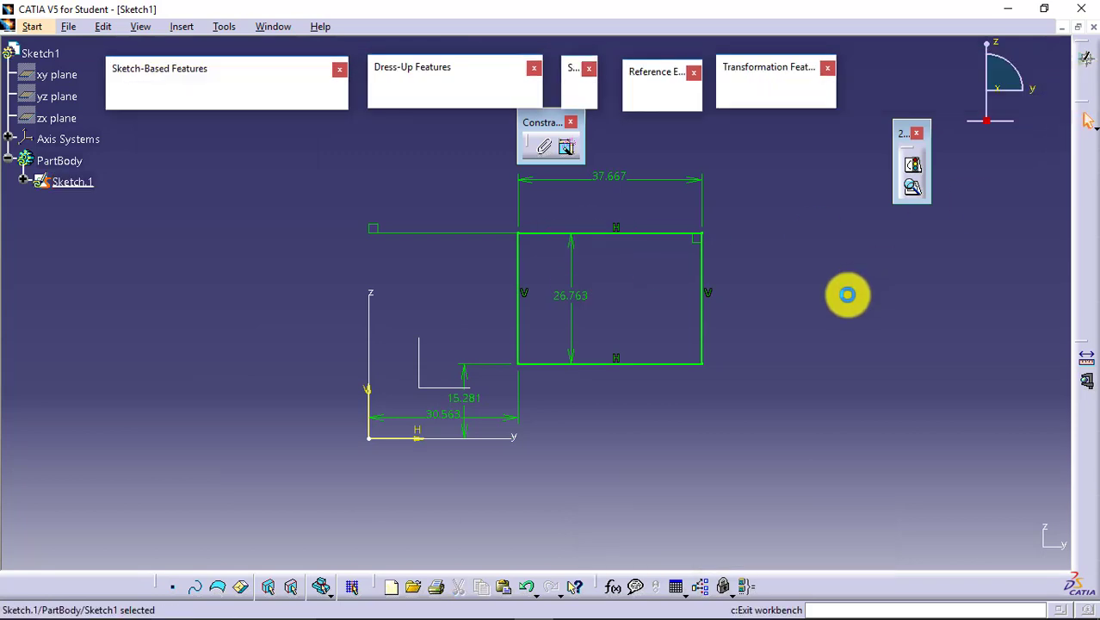